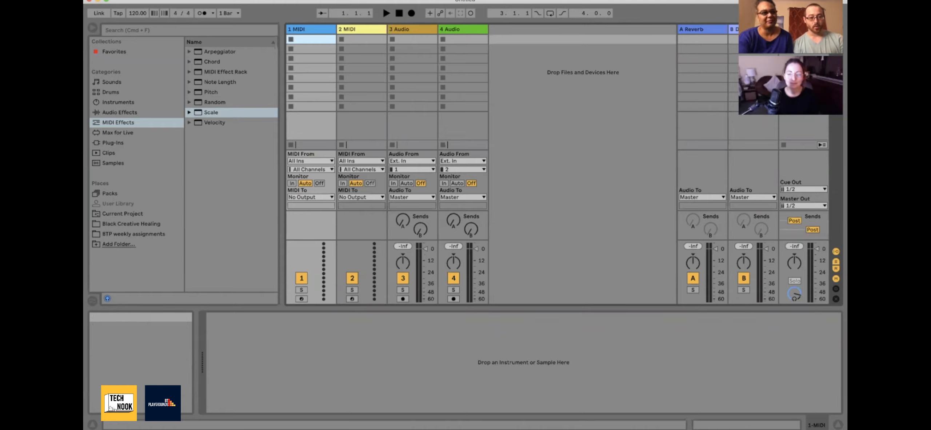
click(109, 0)
click(120, 15)
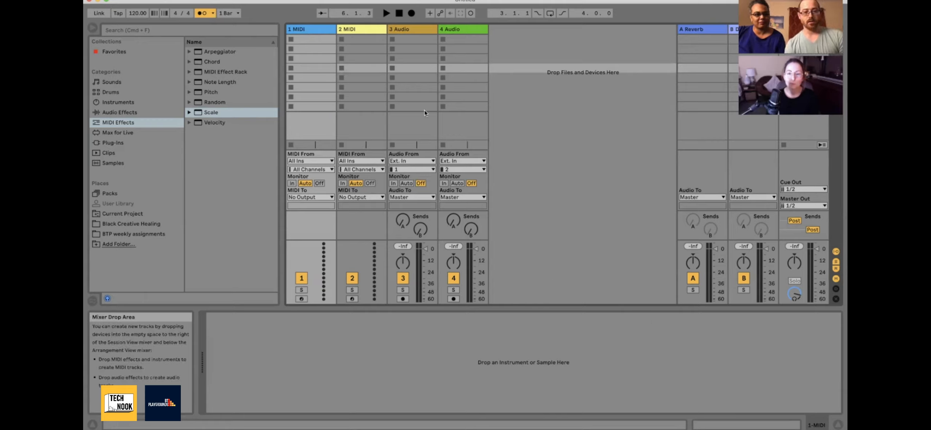
Create an empty MIDI clip in the second slot of track 1 and add a D3 note at its start
click(304, 49)
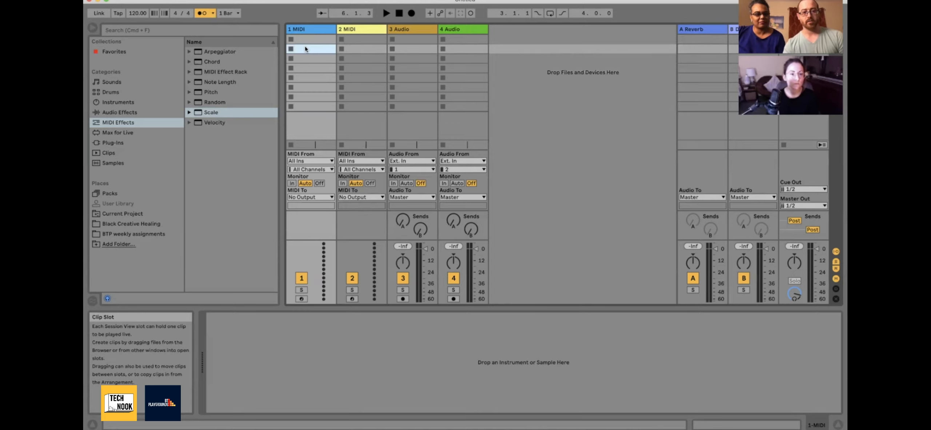
double_click(304, 48)
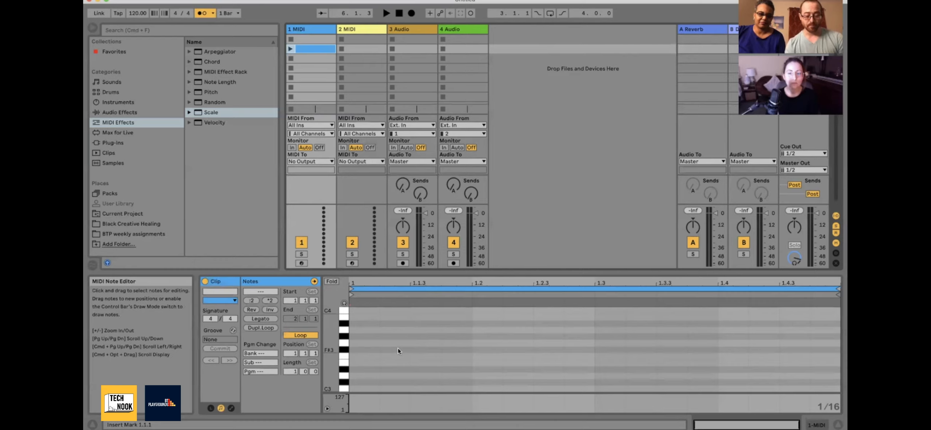
drag(335, 387, 335, 360)
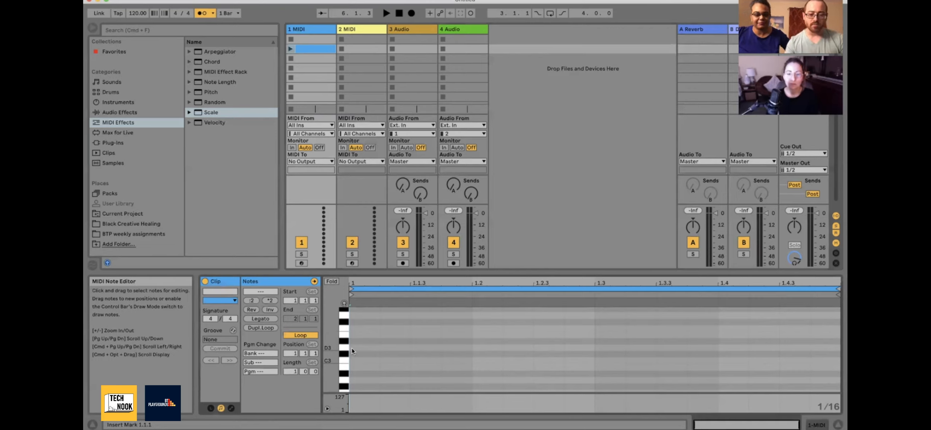
double_click(352, 348)
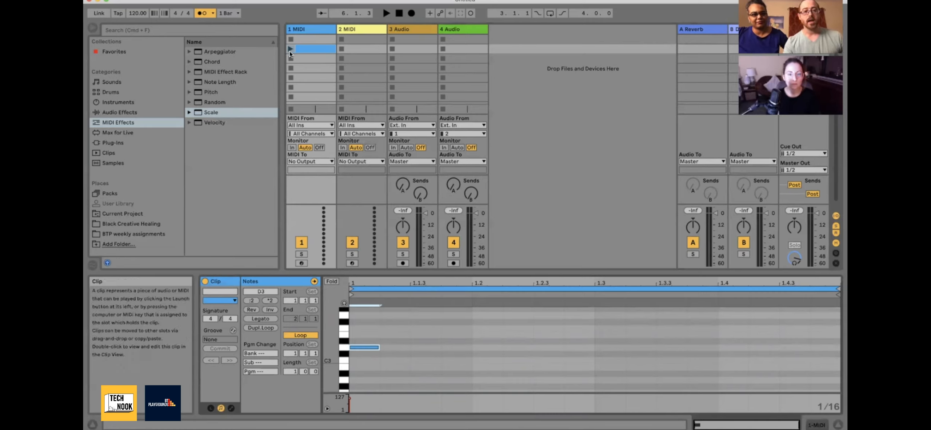
Turn the metronome off, play the new clip, and stop playback with the song position returned to the start
click(204, 14)
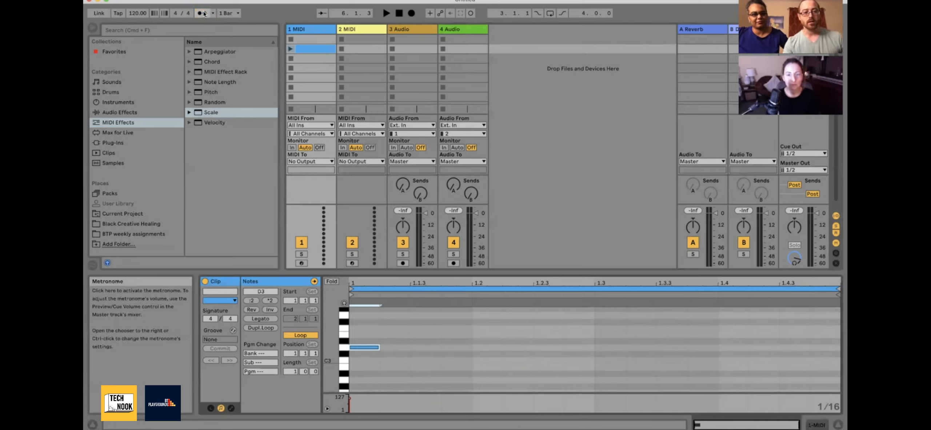
click(289, 49)
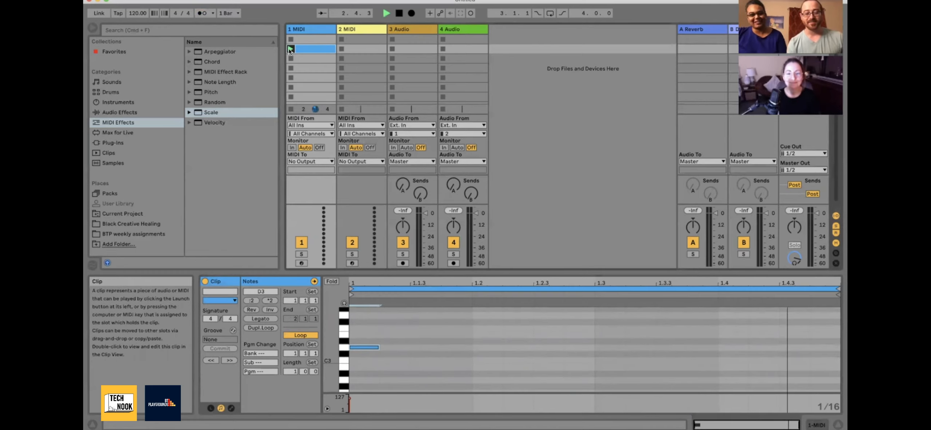
double_click(402, 16)
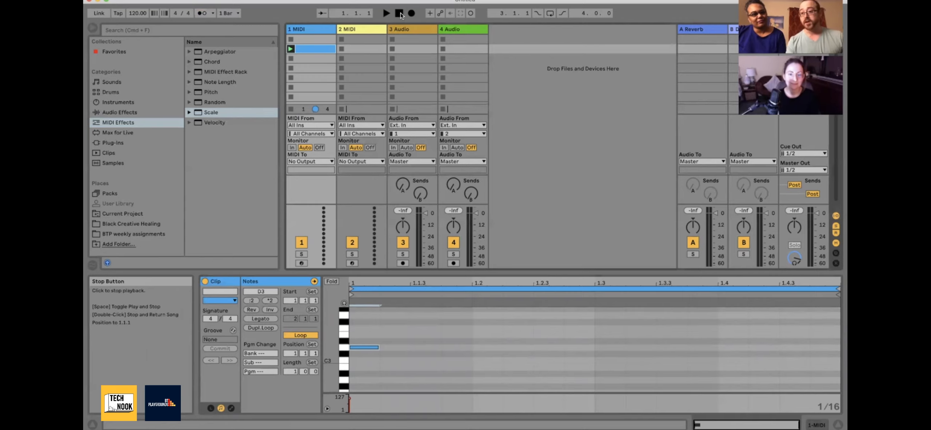
Compare the browser contents of the Drums and Instruments categories, ending on Drums
click(115, 103)
click(110, 93)
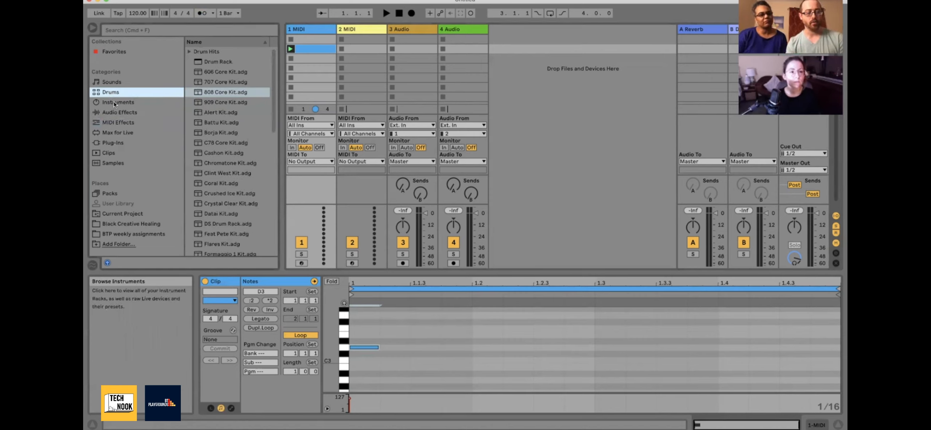
click(113, 102)
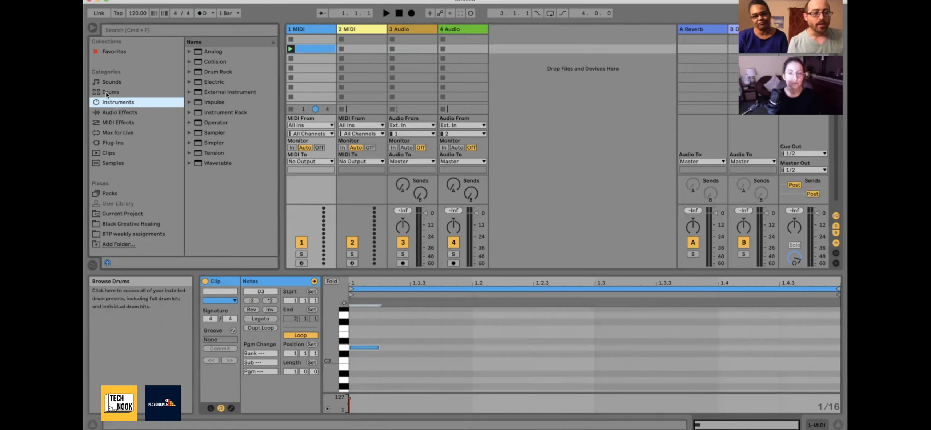
click(106, 92)
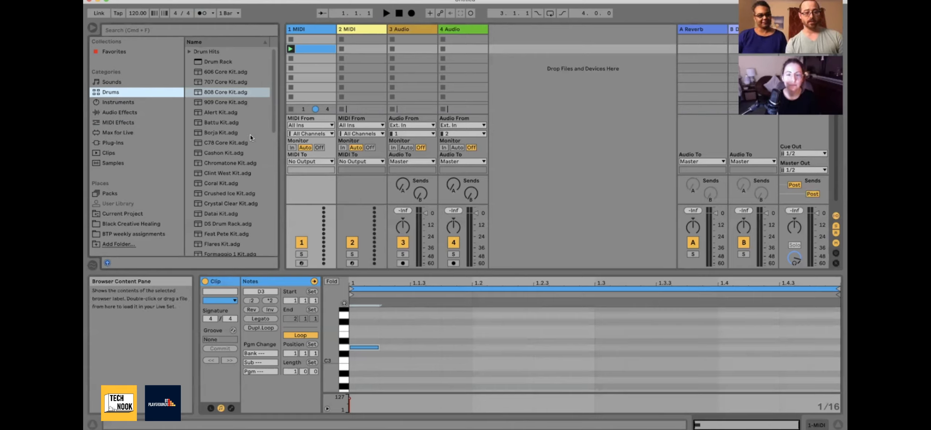
Preview the 606, 707 and 808 Core Kits and load the 808 Core Kit onto the first MIDI track
click(235, 73)
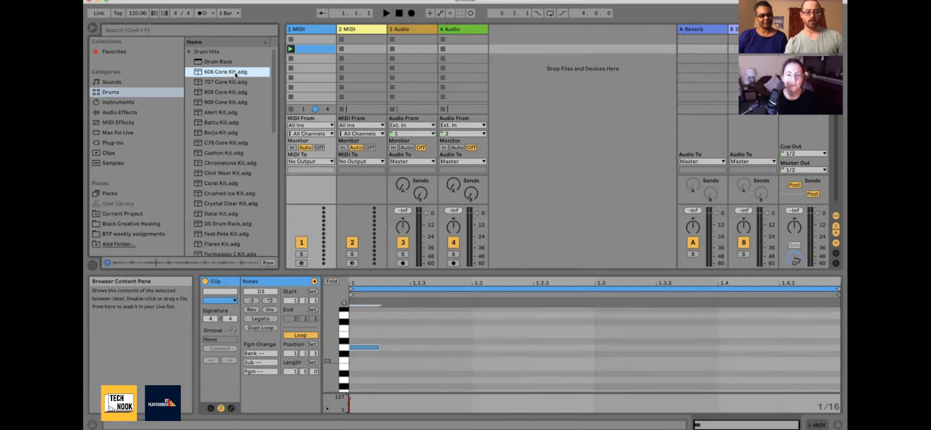
key(Down)
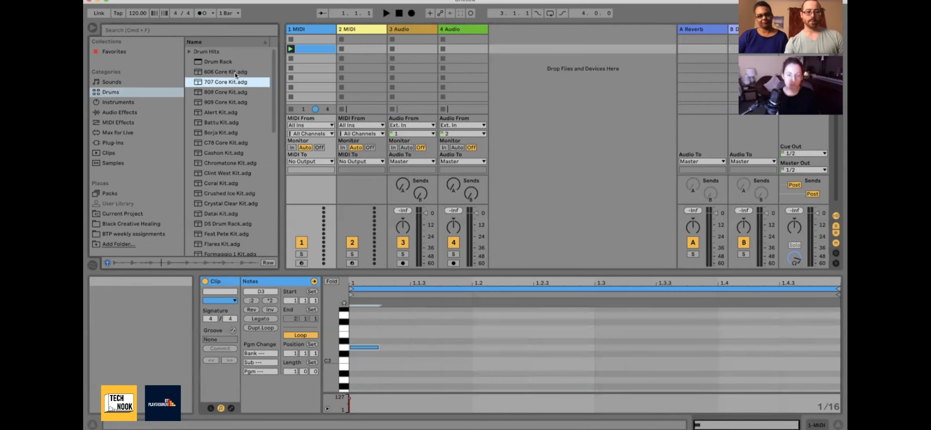
key(Down)
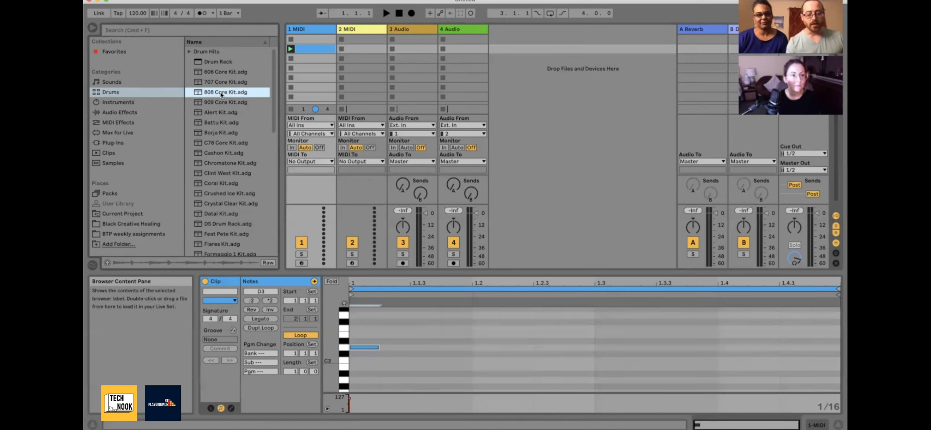
drag(220, 92, 301, 29)
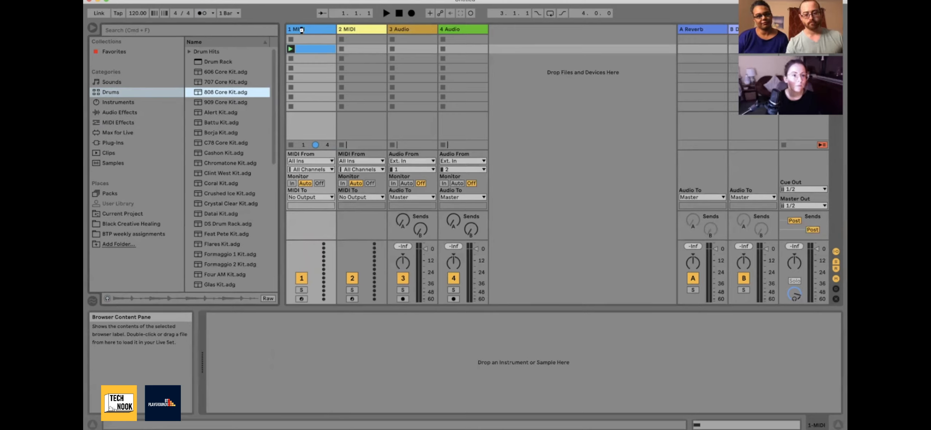
drag(302, 29, 301, 28)
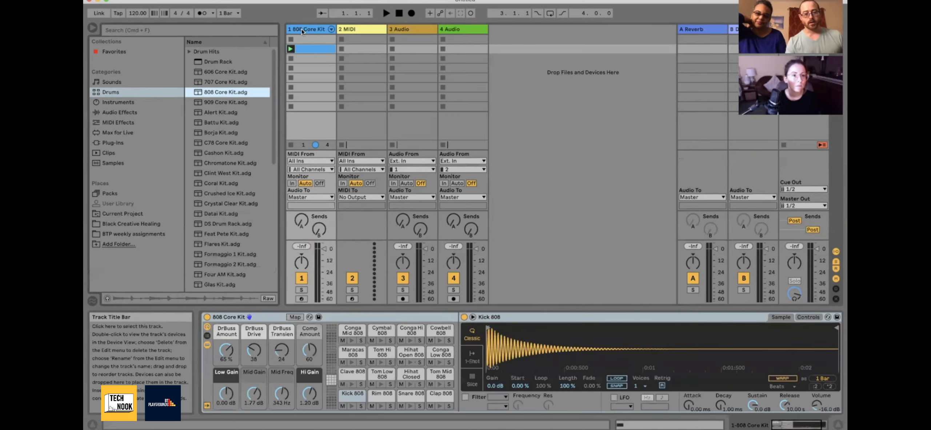
click(364, 319)
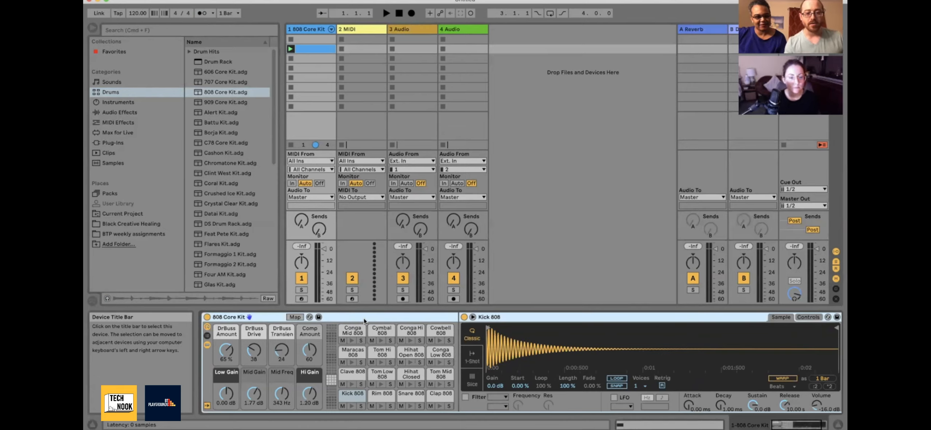
double_click(318, 48)
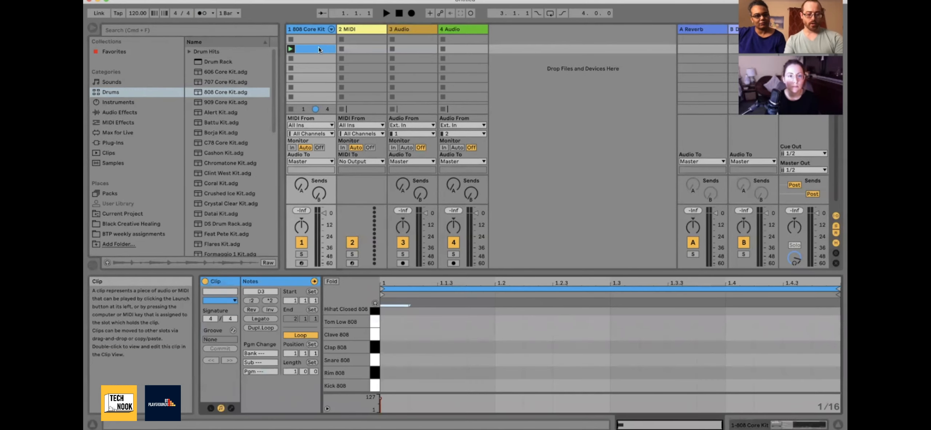
key(shift+Tab)
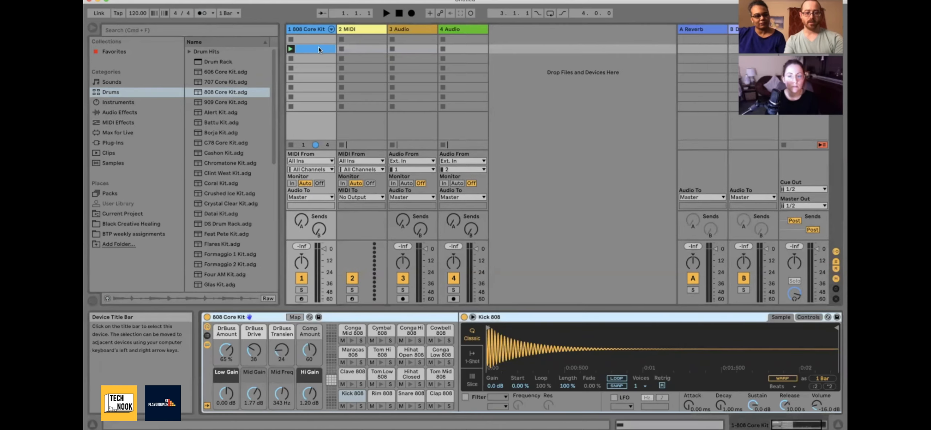
key(shift+Tab)
key(shift+Tab)
key(shift+Tab)
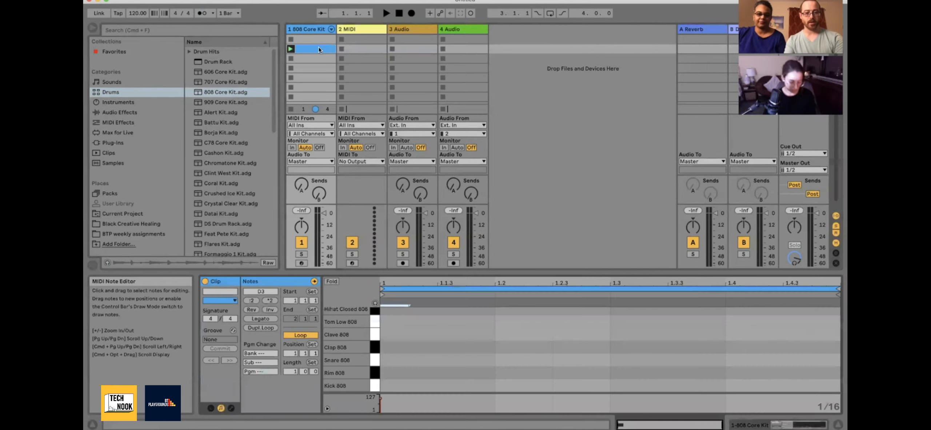
key(shift+Tab)
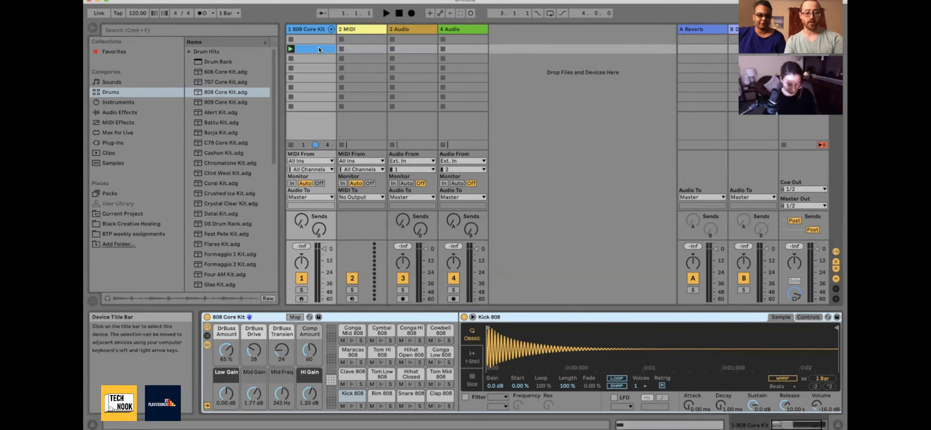
key(shift+Tab)
key(shift+Tab)
key(shift+Tab)
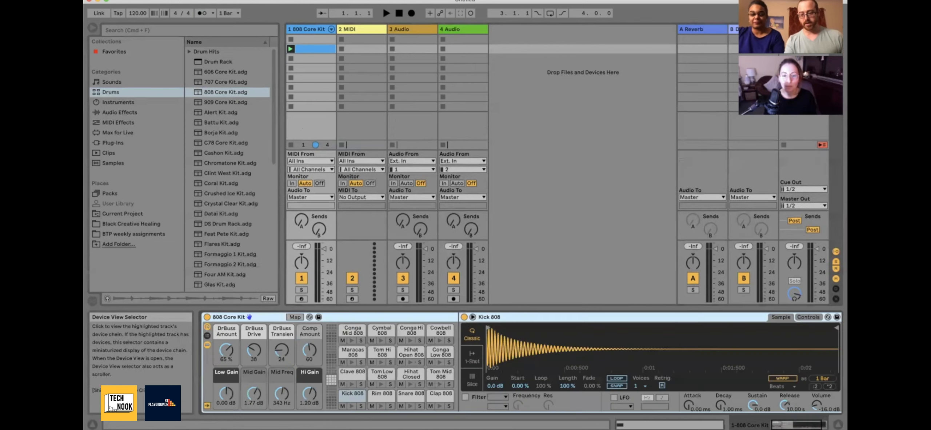
click(796, 425)
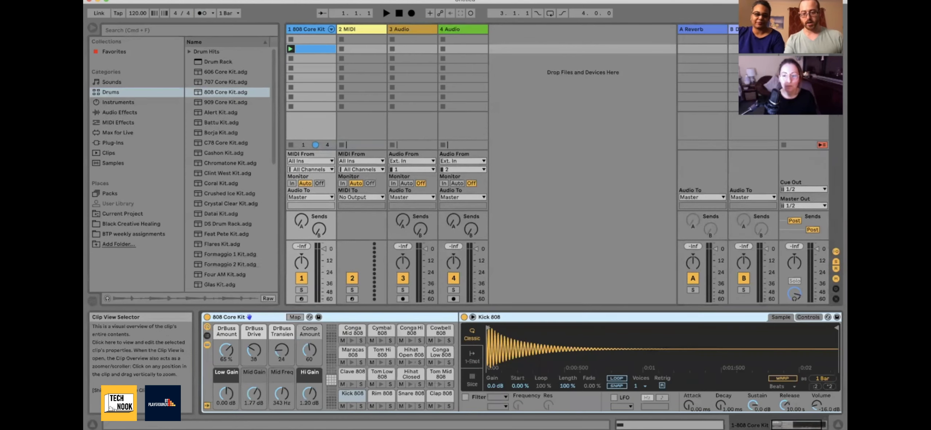
click(700, 424)
click(797, 425)
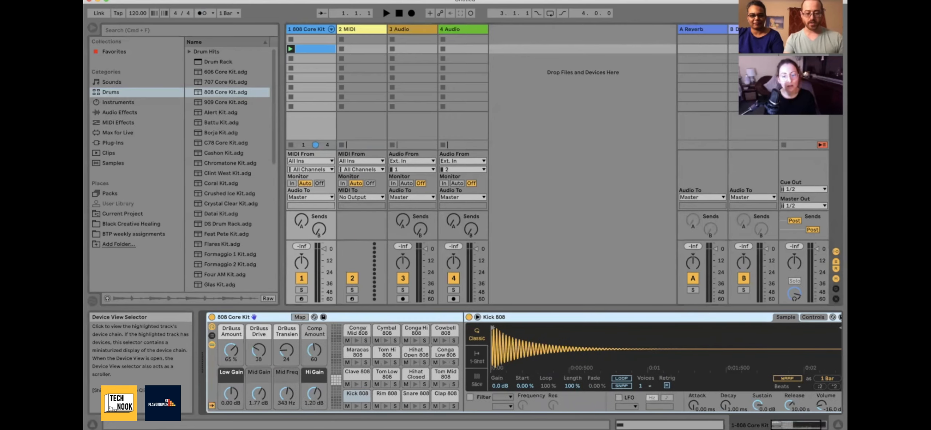
key(shift+Tab)
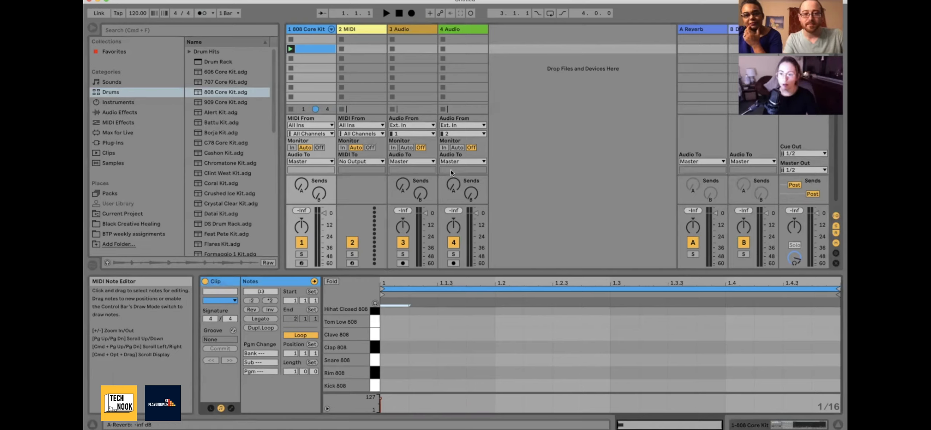
Create three more empty MIDI clips in the slots directly below the existing clip on the 808 Core Kit track
double_click(309, 58)
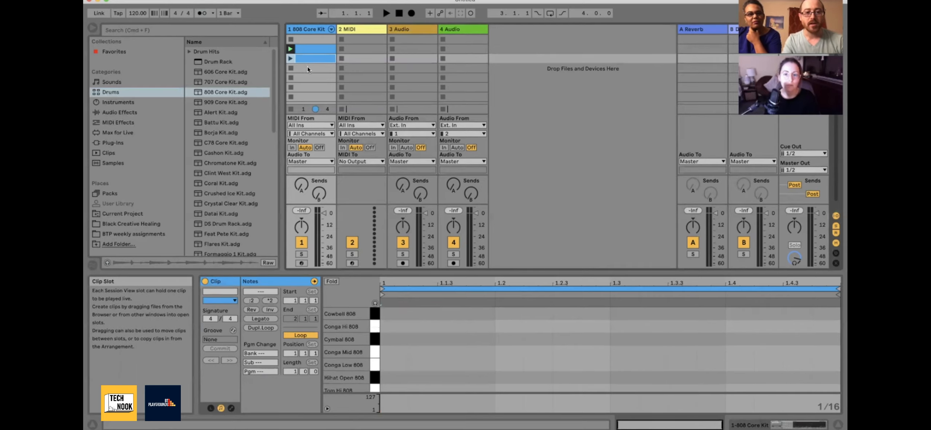
double_click(307, 67)
double_click(310, 81)
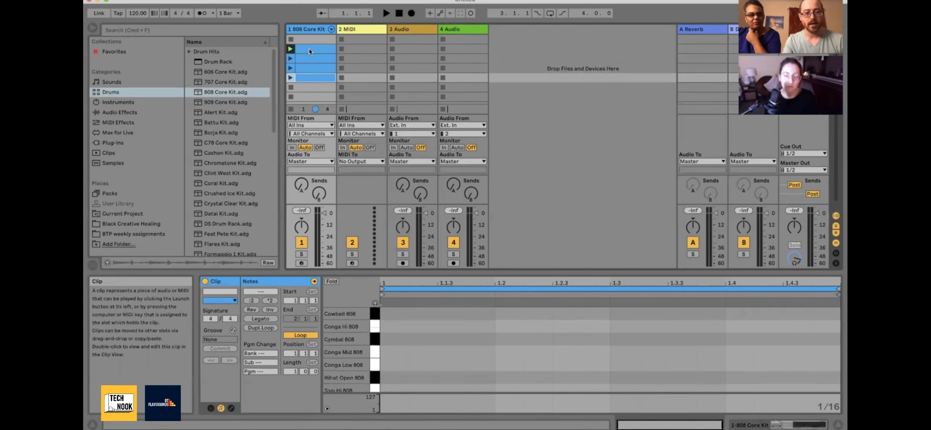
Inspect the 808 Core Kit, 3 Audio and 4 Audio tracks in turn, and reselect the first clip on the 808 Core Kit track
click(310, 29)
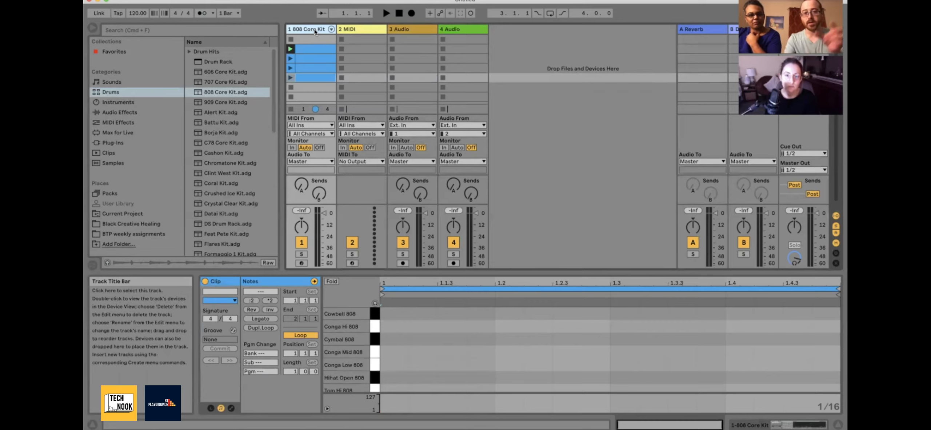
click(394, 28)
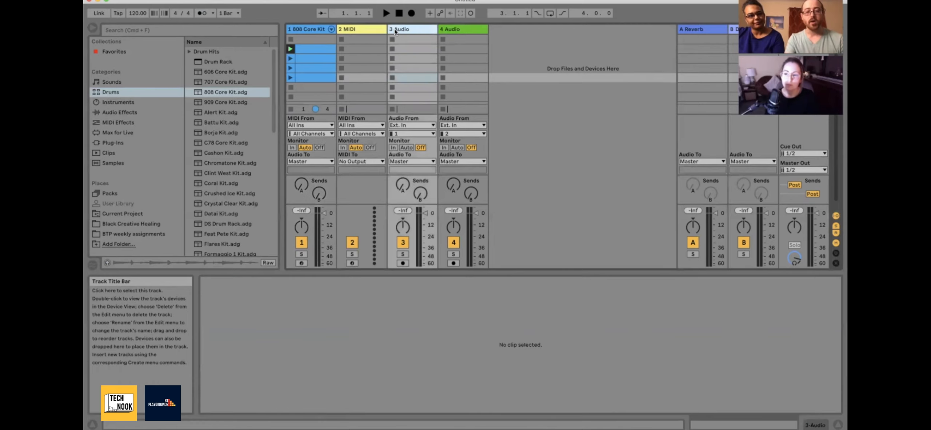
click(462, 30)
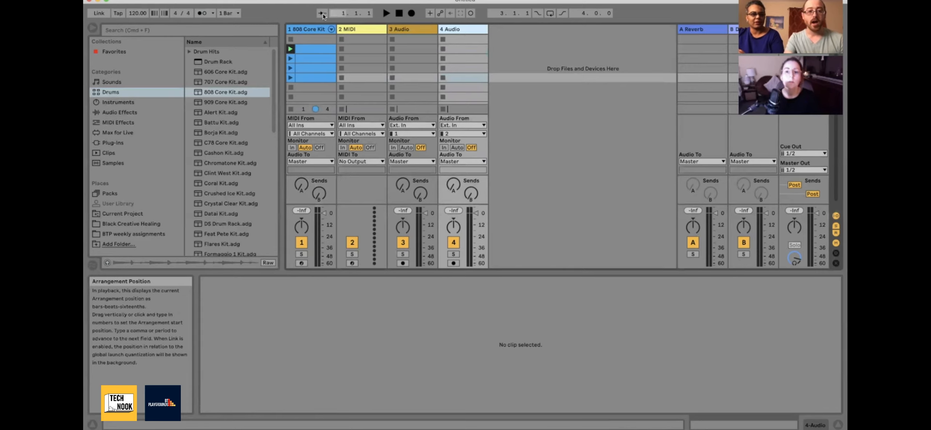
click(309, 30)
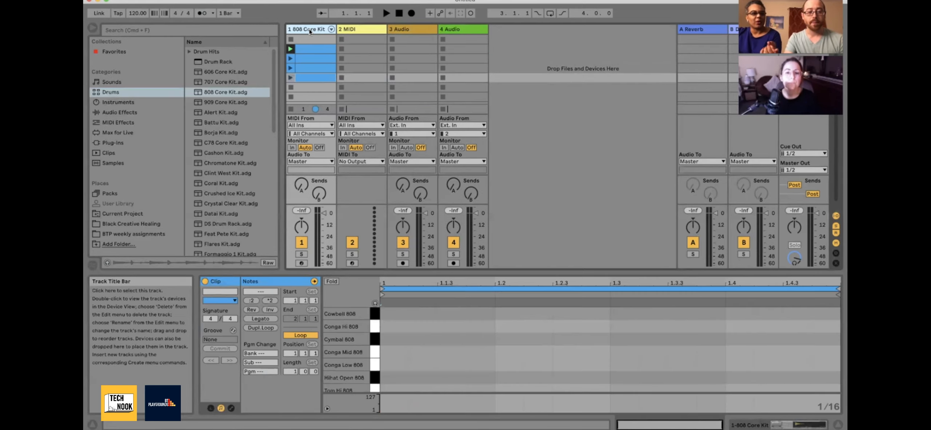
click(308, 50)
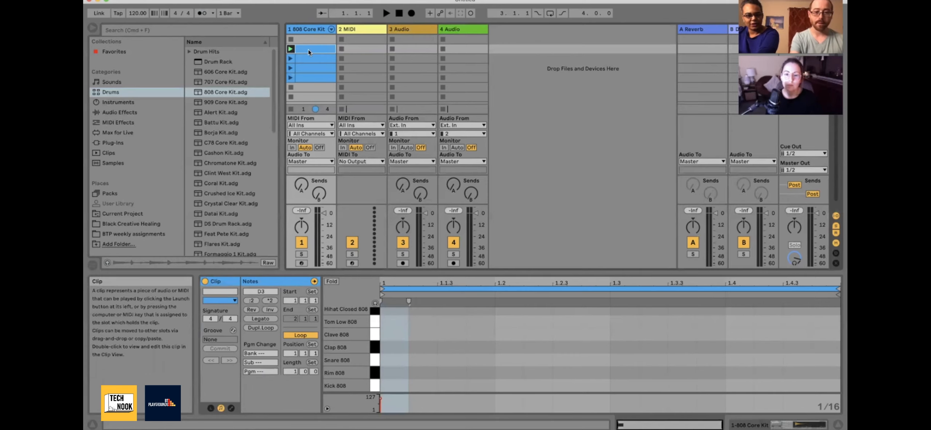
Undo the creation of the three extra clips on the 808 Core Kit track
key(super+z)
key(super+z)
Show the kit's devices briefly, reopen the clip's note editor, and fit the drum lanes from Kick 808 to Cymbal 808
key(shift+Tab)
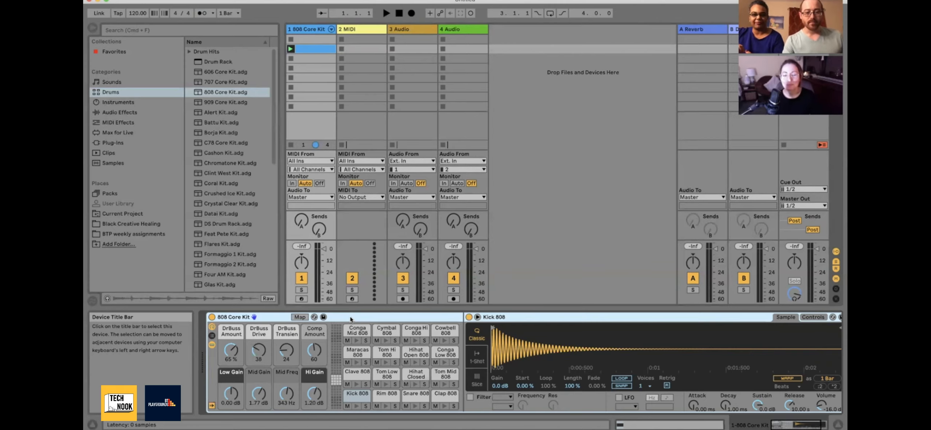
double_click(308, 49)
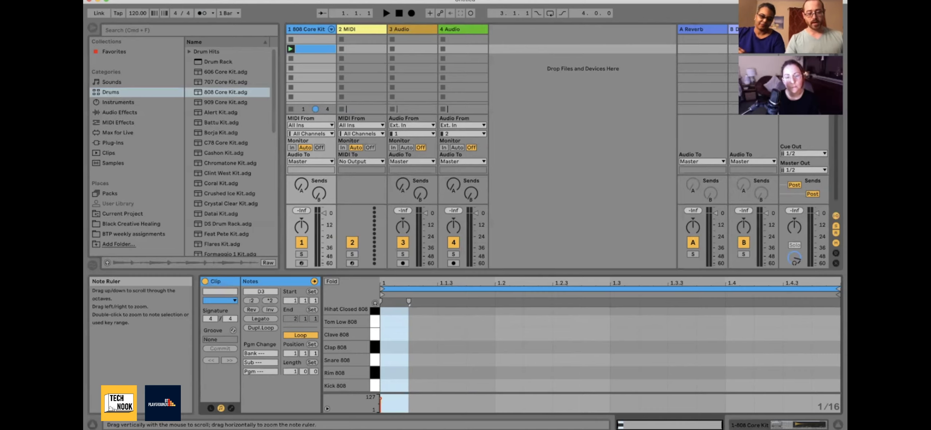
drag(338, 347, 357, 352)
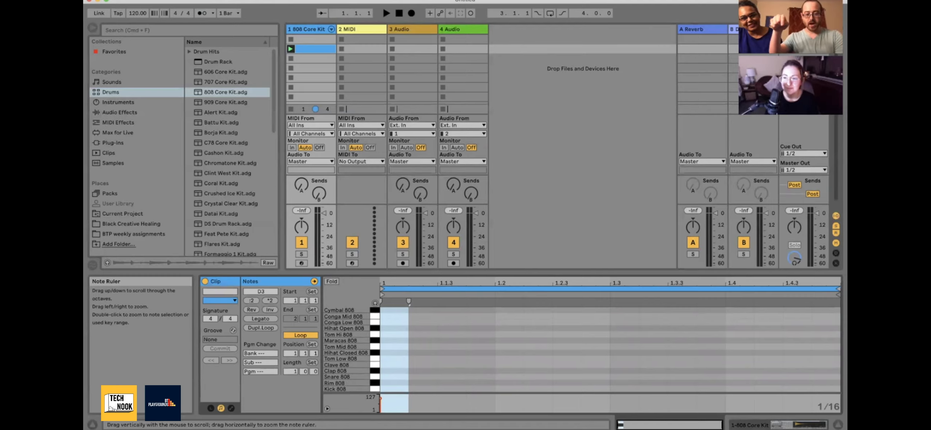
Place a one-beat Kick 808 note at the start of bar 1 in the note editor, then play the clip
mouse_move(346, 341)
mouse_down()
mouse_move(357, 370)
mouse_move(357, 352)
mouse_up()
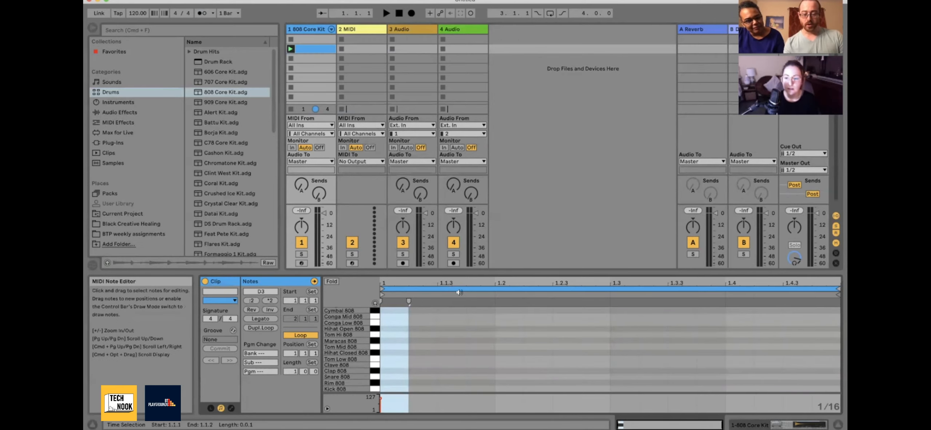
click(524, 282)
mouse_move(524, 281)
mouse_down()
mouse_move(525, 318)
mouse_move(524, 281)
mouse_move(525, 314)
mouse_move(380, 316)
mouse_move(841, 317)
mouse_move(528, 317)
mouse_move(540, 283)
mouse_up()
click(492, 351)
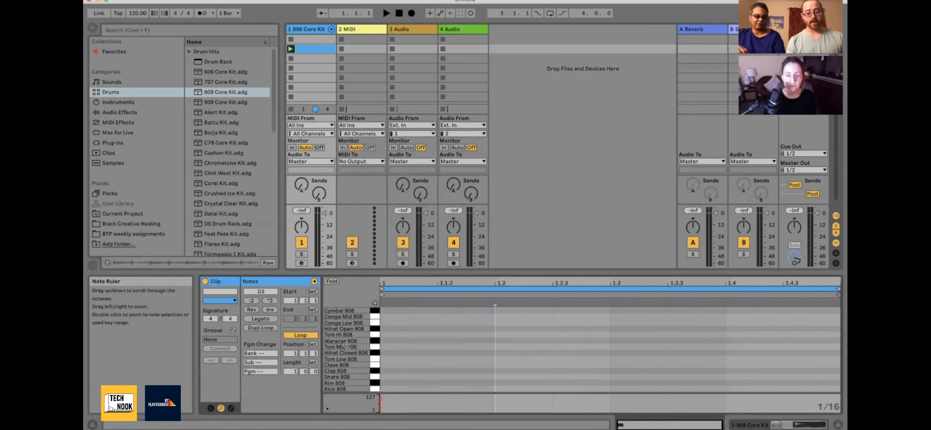
mouse_move(347, 345)
mouse_down()
mouse_move(346, 357)
mouse_move(345, 348)
mouse_move(358, 350)
mouse_up()
mouse_move(543, 282)
mouse_down()
mouse_move(544, 305)
mouse_move(544, 282)
mouse_up()
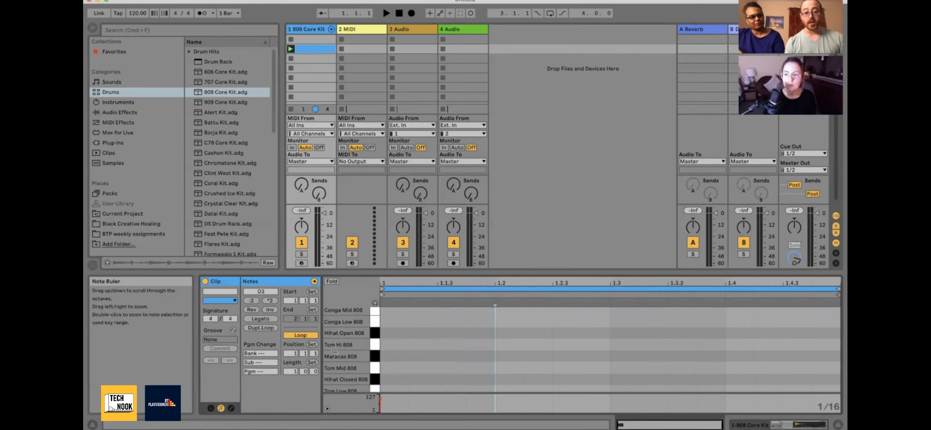
scroll(334, 350, up, 4)
double_click(395, 312)
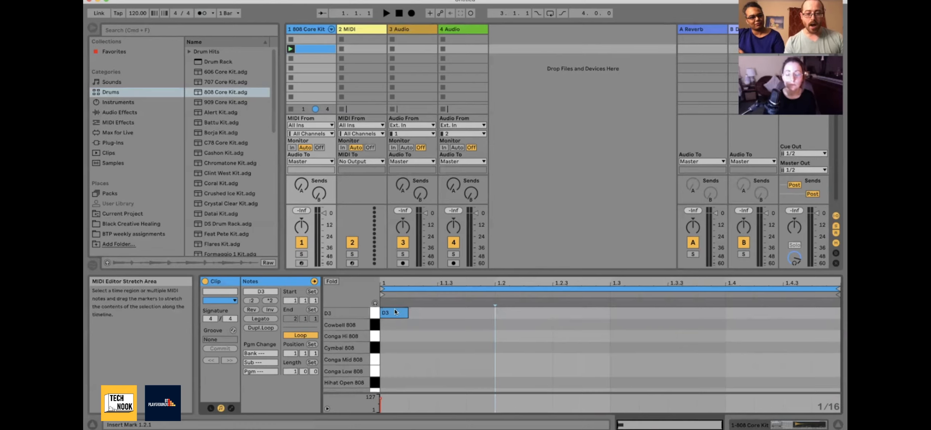
click(393, 314)
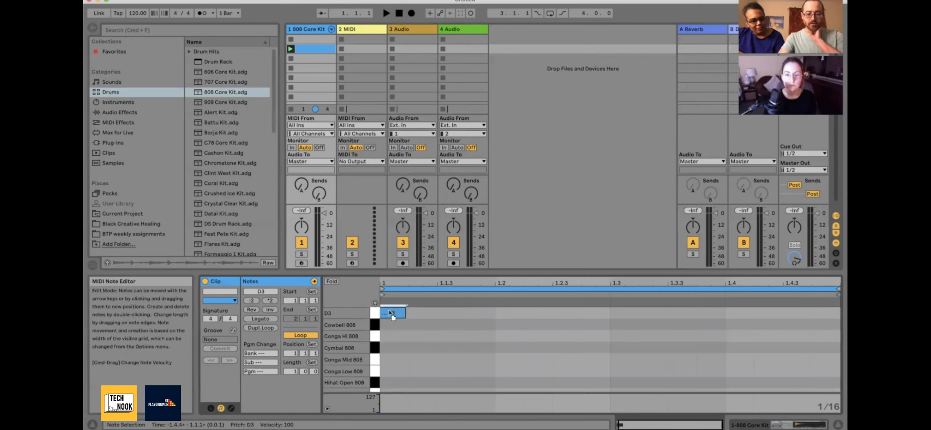
drag(392, 313, 494, 388)
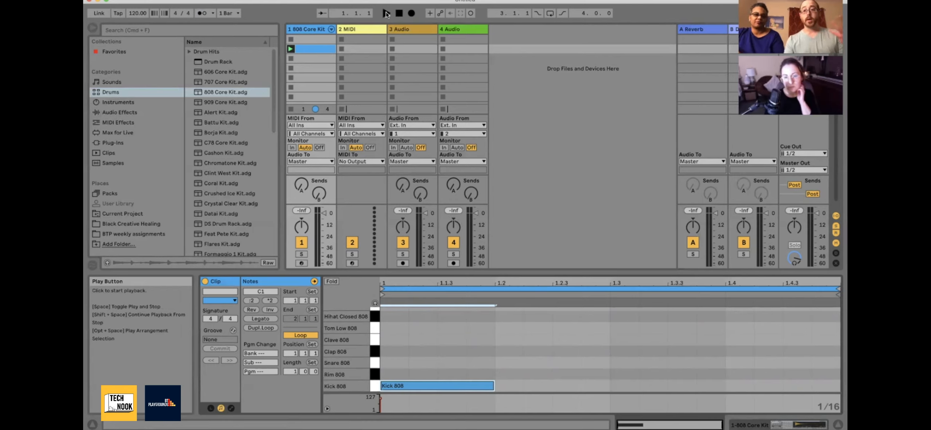
click(290, 49)
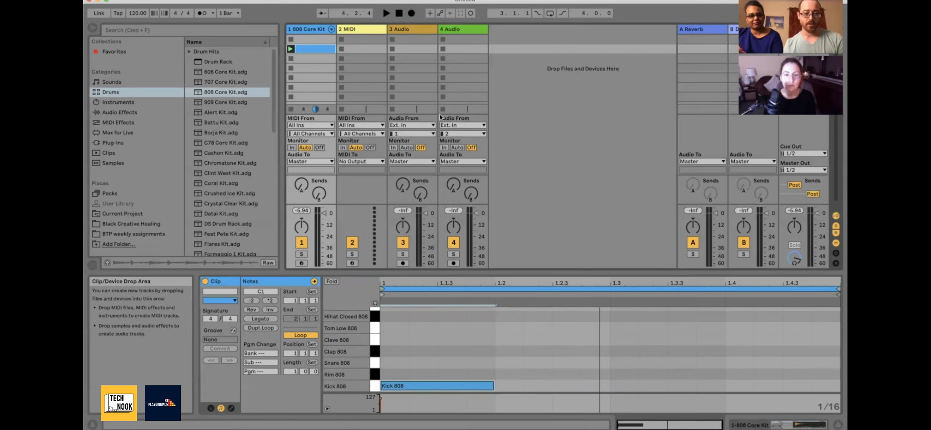
Arm the 808 Core Kit track for recording and switch between its clip's note editor and device chain, finishing on the devices
click(301, 263)
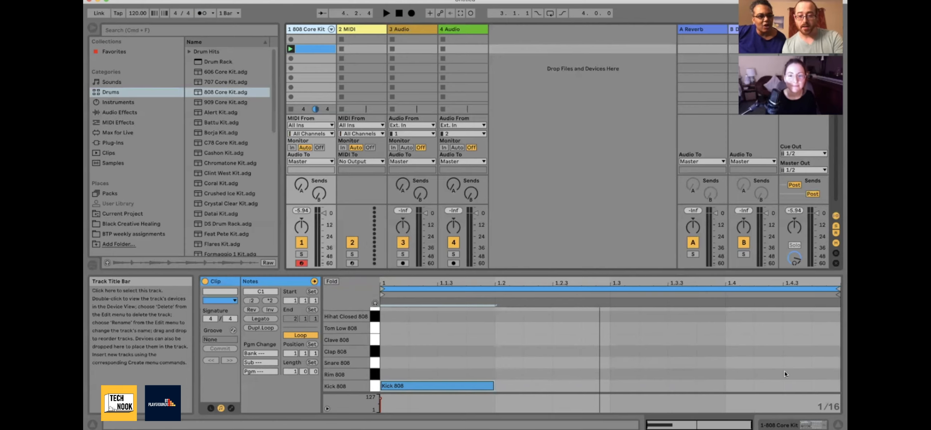
click(788, 425)
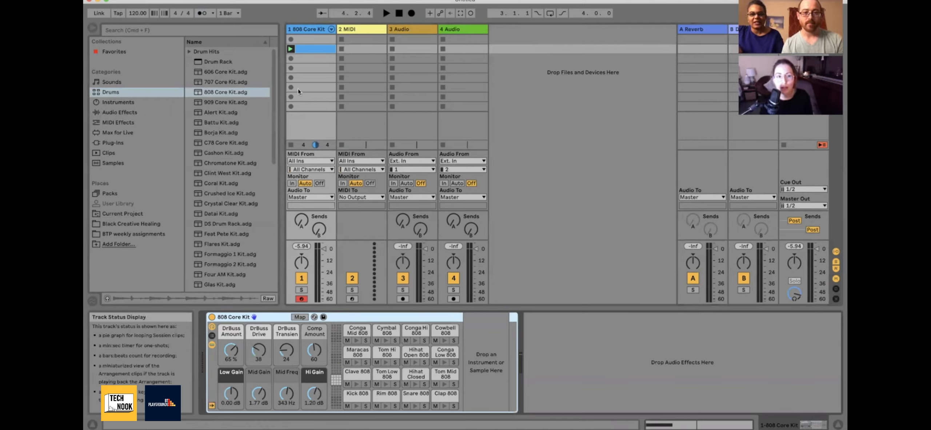
double_click(304, 50)
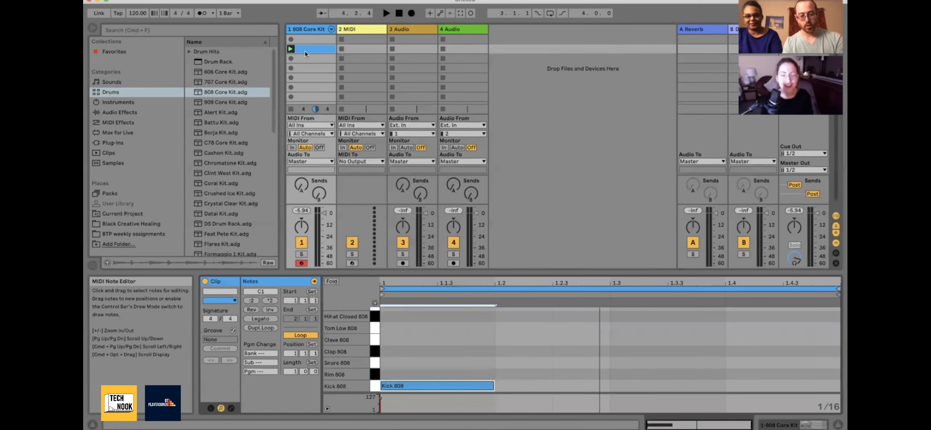
key(shift+Tab)
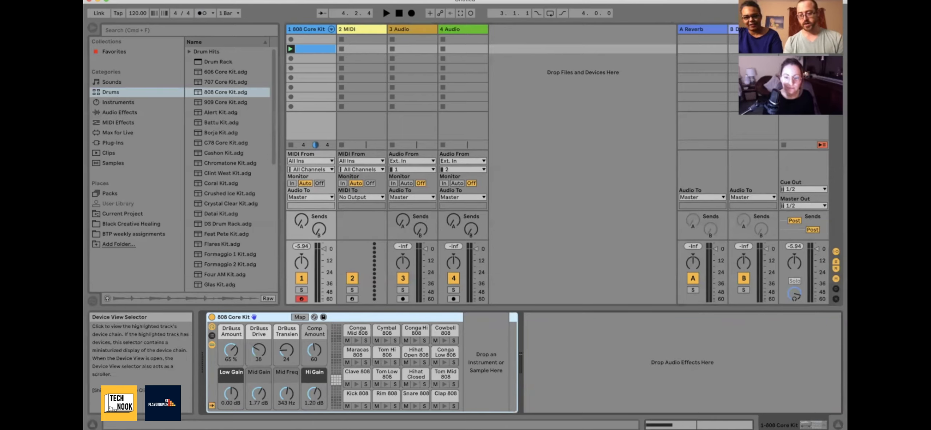
click(683, 425)
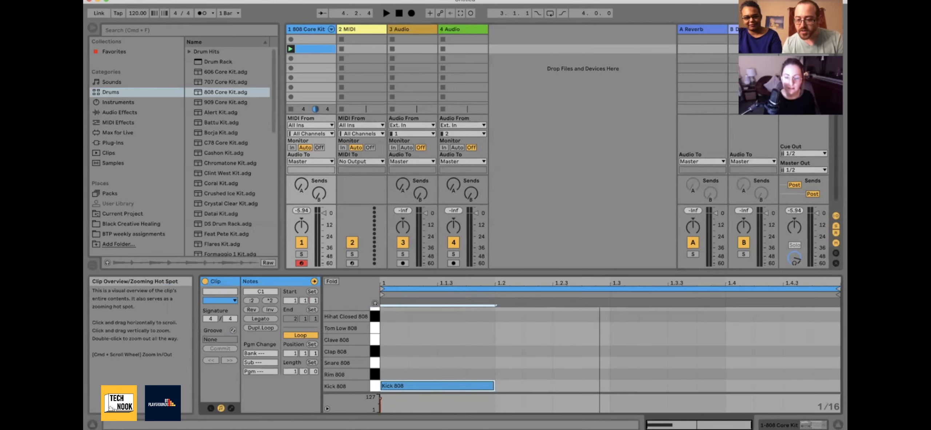
click(724, 424)
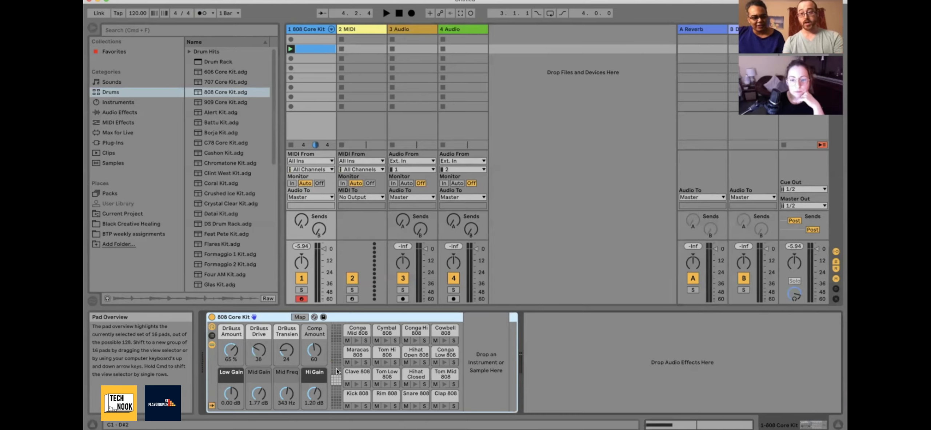
Lower the computer keyboard's octave range to C1–D2 and play several pads of the 808 Core Kit
key(z)
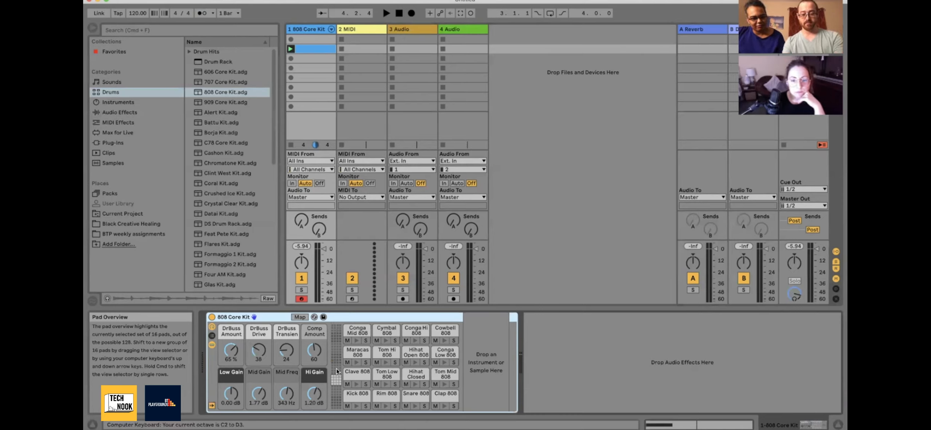
key(a)
key(s)
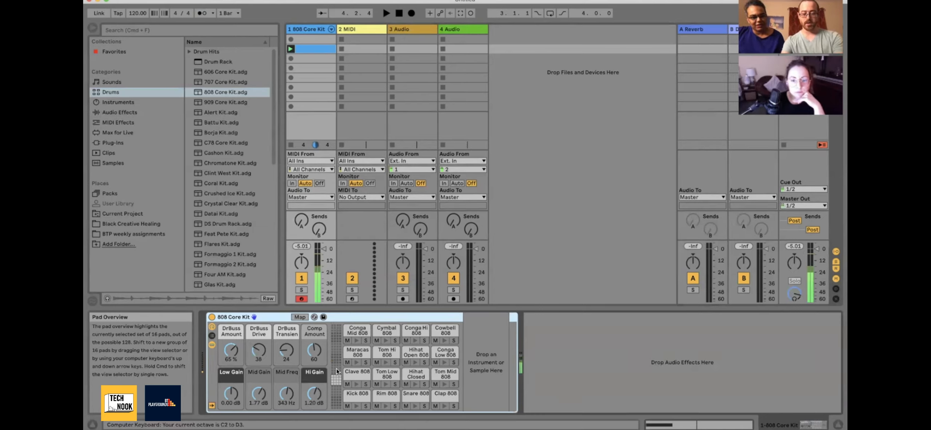
key(z)
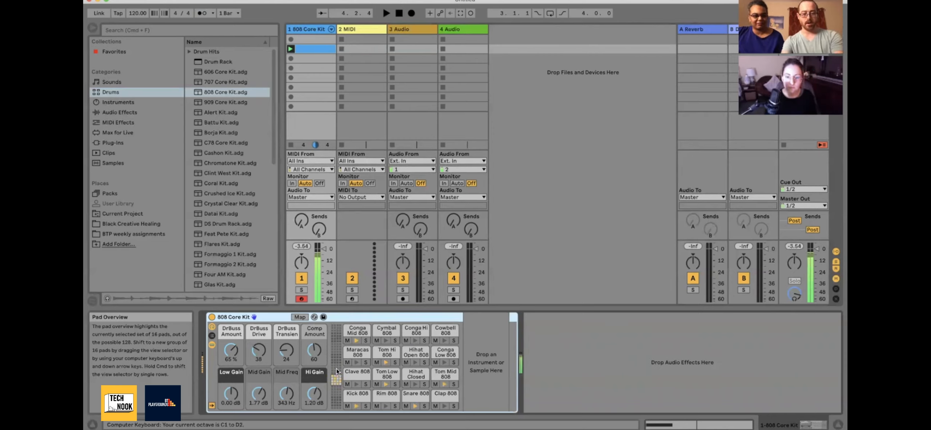
key(g)
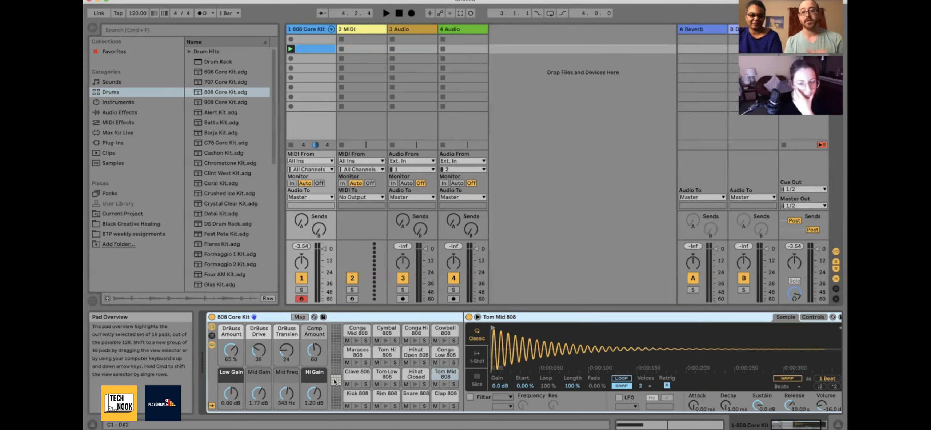
Audition the Kick 808, Clave 808 and Snare 808 pads of the kit from the computer keyboard
key(a)
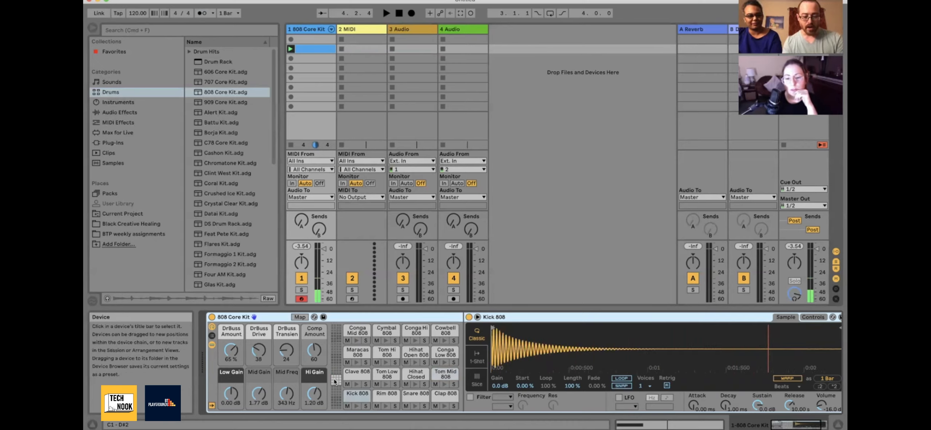
key(a)
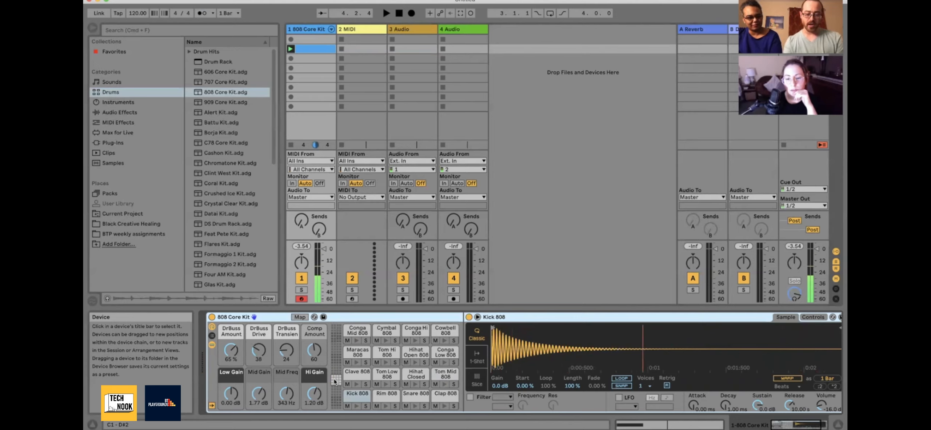
key(d)
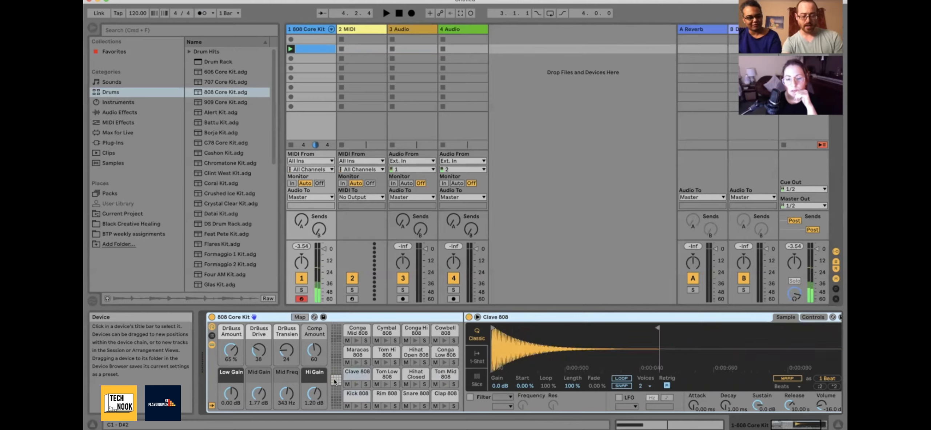
key(s)
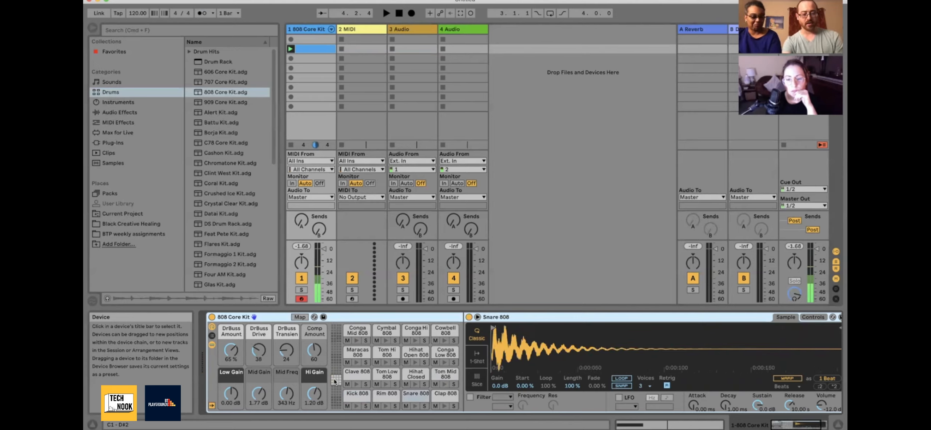
key(a)
key(s)
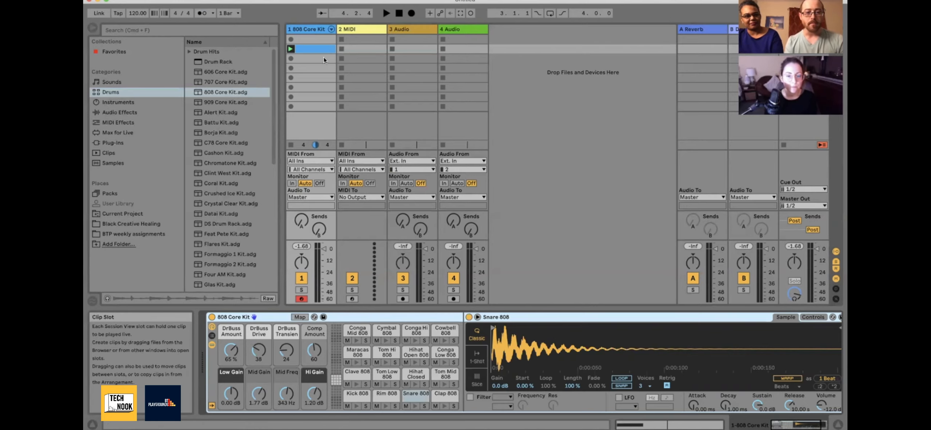
Reopen the clip's note editor and add Snare 808 notes at 1.2 and 1.4, each one beat long
double_click(317, 48)
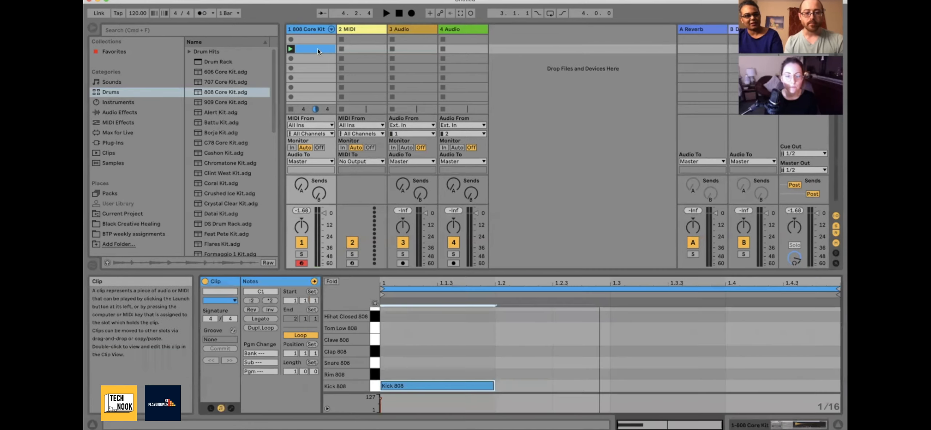
click(498, 362)
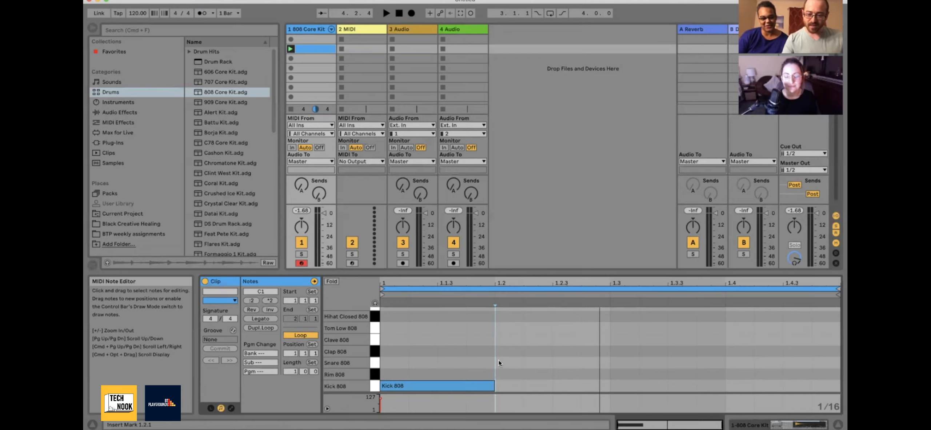
double_click(498, 360)
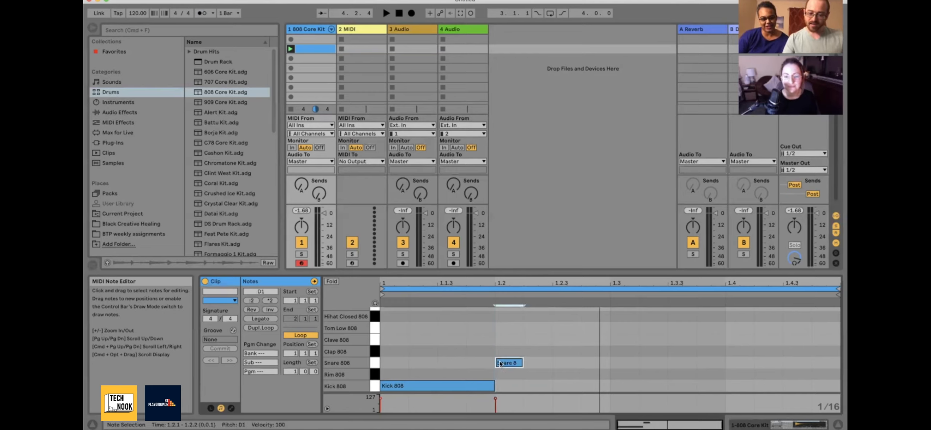
click(733, 361)
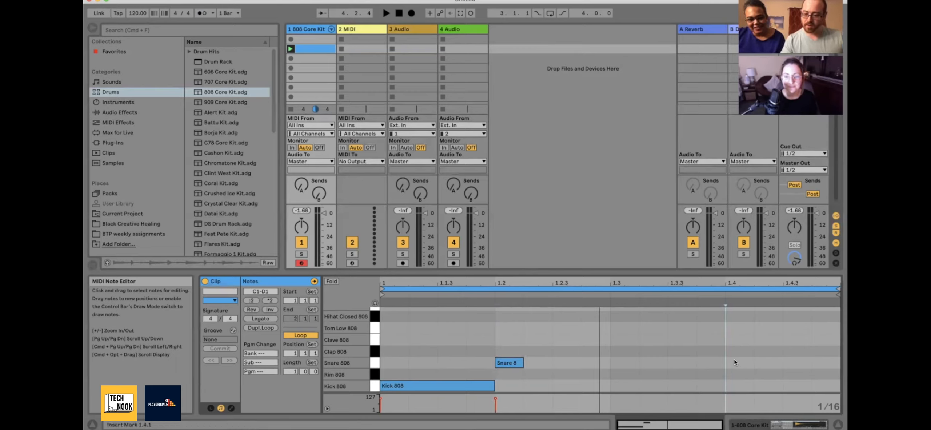
double_click(733, 362)
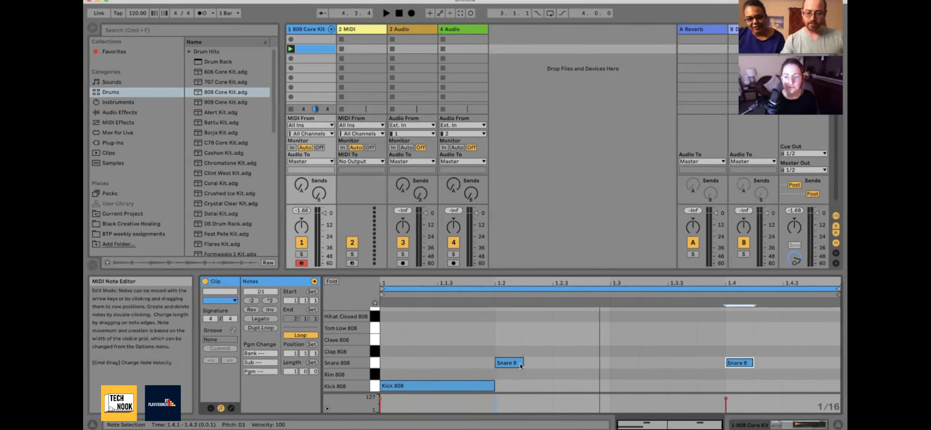
drag(522, 363, 609, 364)
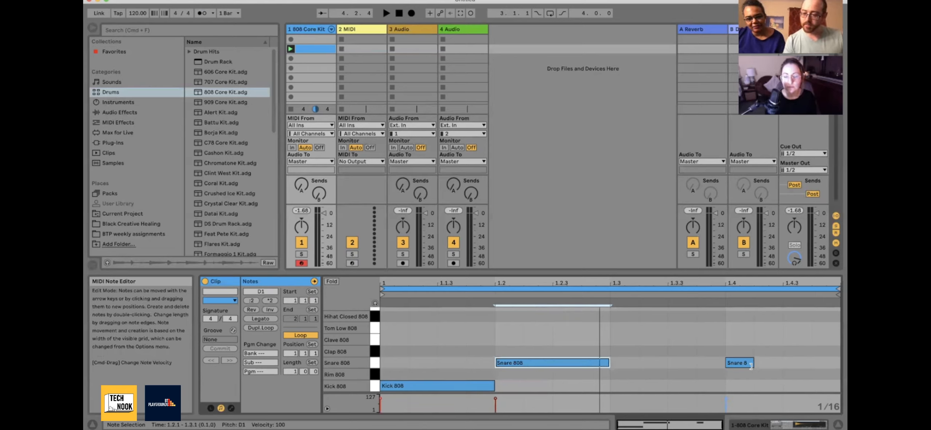
drag(750, 365, 828, 369)
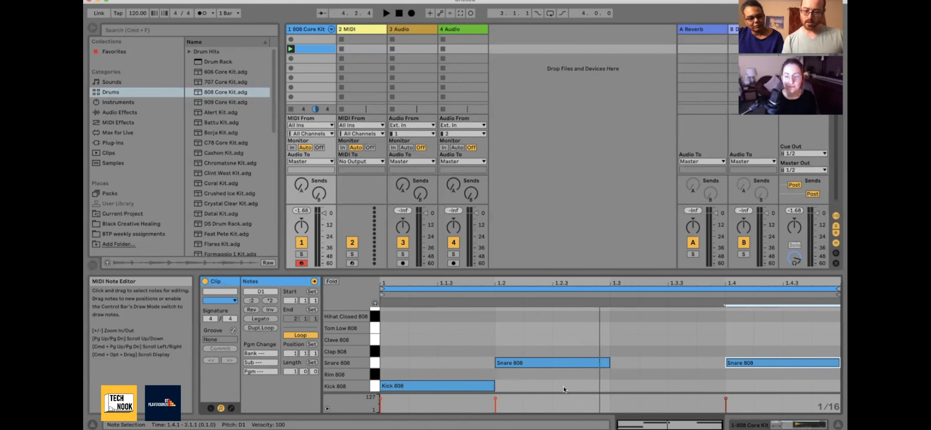
Add a Kick 808 note from 1.3.3 to 1.4, then play the clip and stop playback
double_click(678, 384)
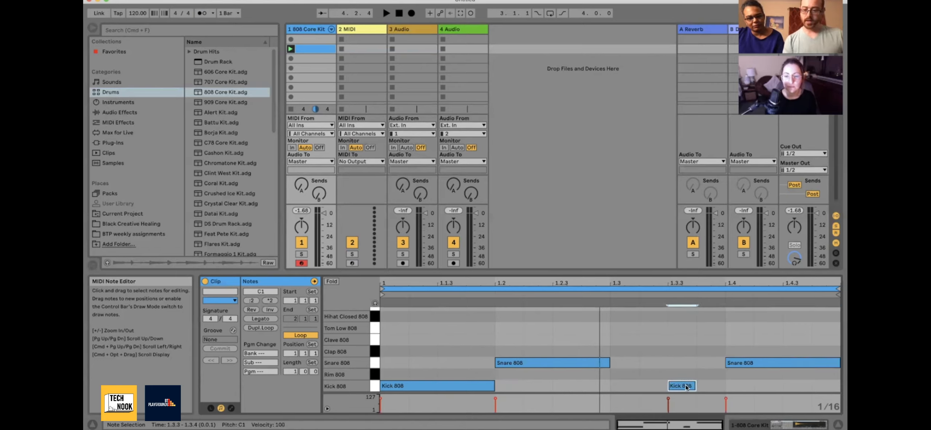
drag(694, 386, 724, 386)
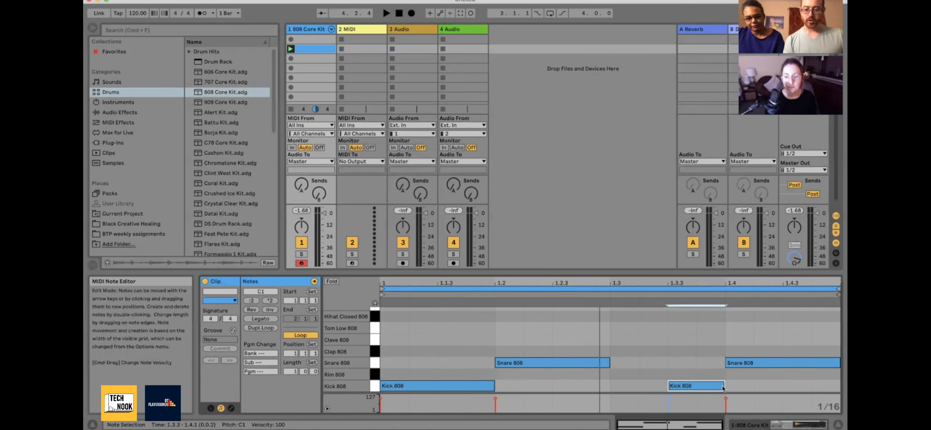
click(290, 48)
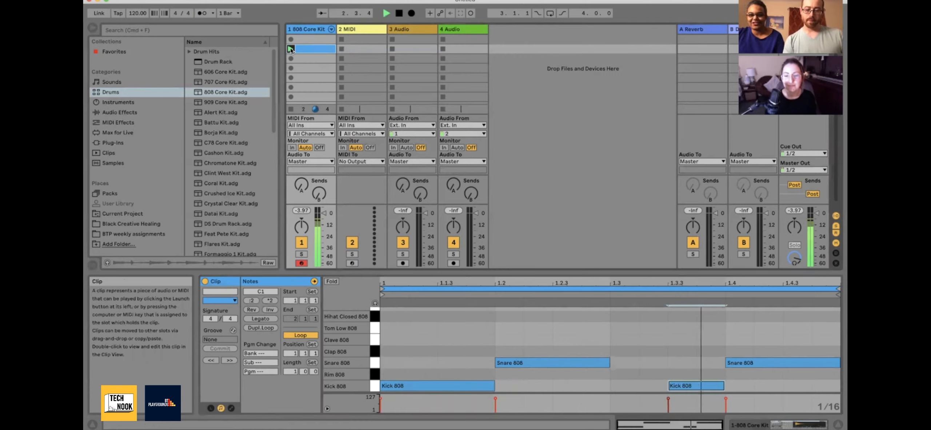
key(space)
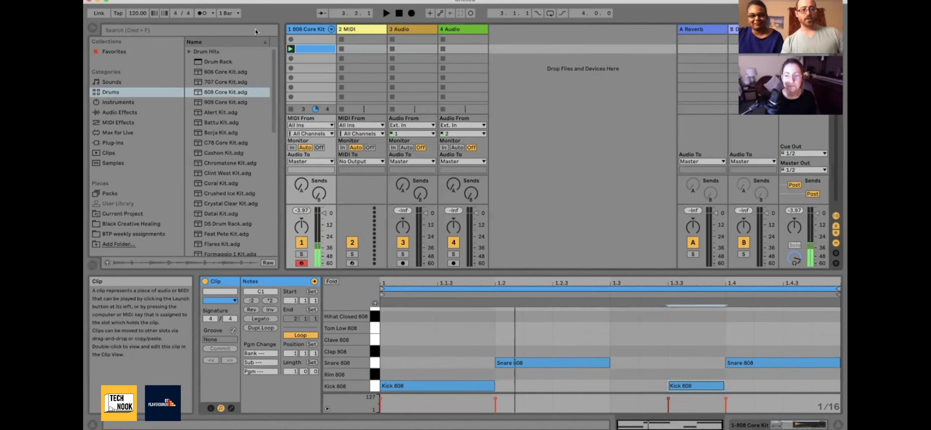
Lower the project tempo to 98 BPM
click(135, 14)
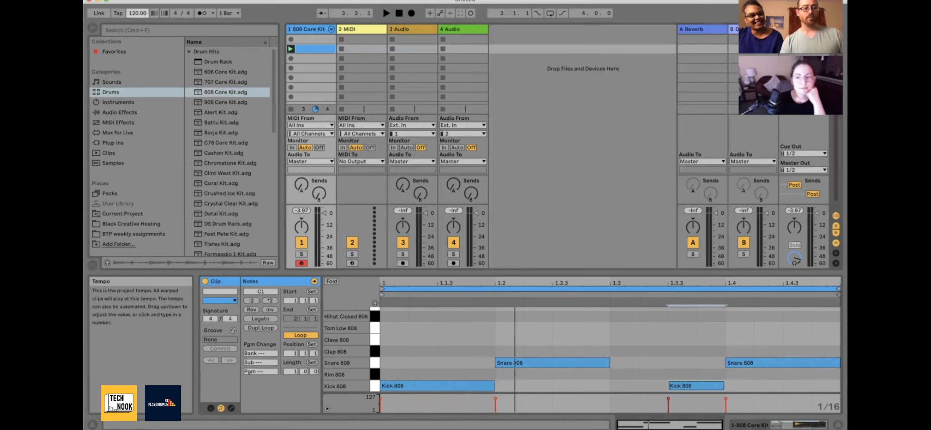
drag(135, 13, 135, 20)
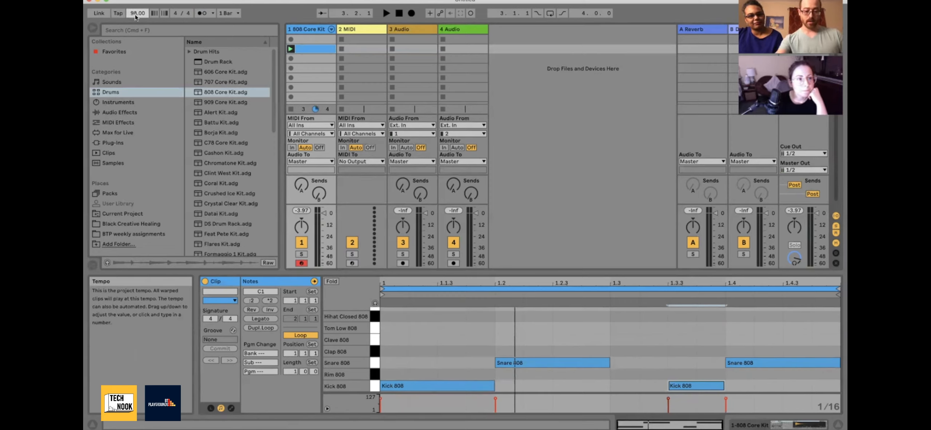
Set the project tempo to 95 BPM
text(9)
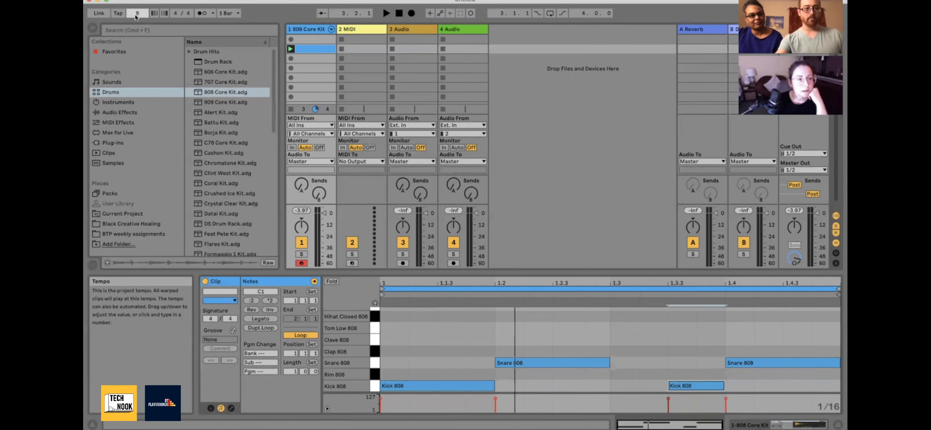
text(6)
key(BackSpace)
text(5)
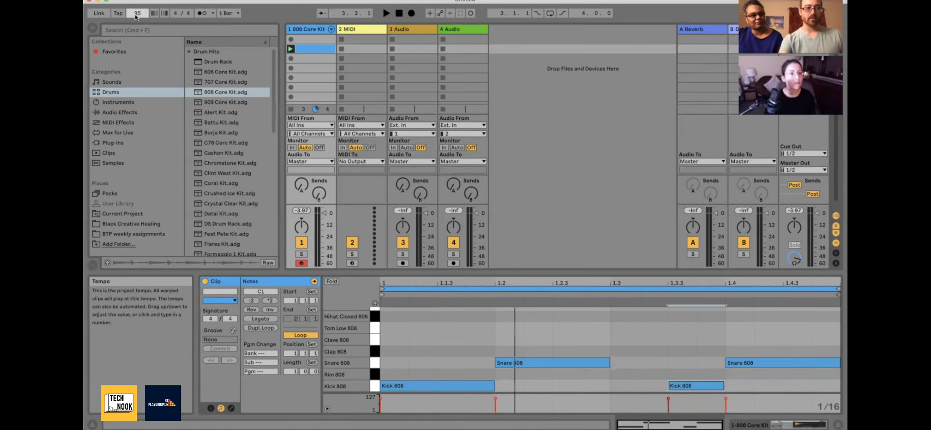
key(Return)
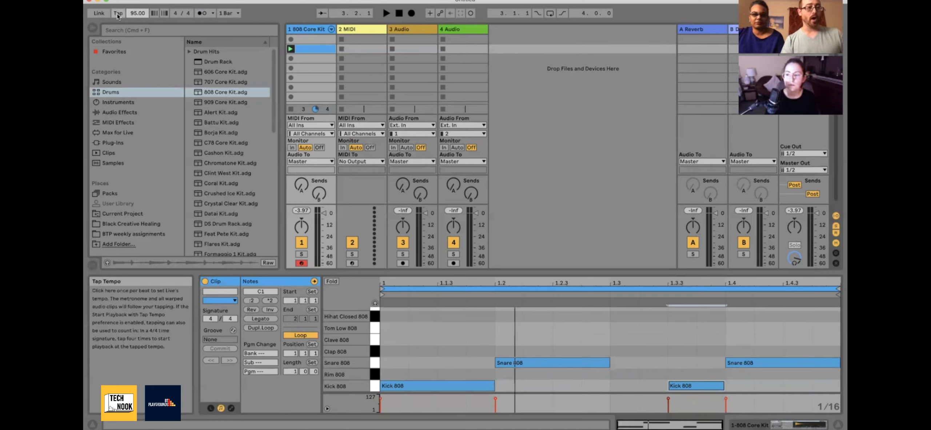
Tap in a project tempo of about 90 BPM until playback starts
click(118, 14)
click(118, 14)
click(118, 14)
click(118, 14)
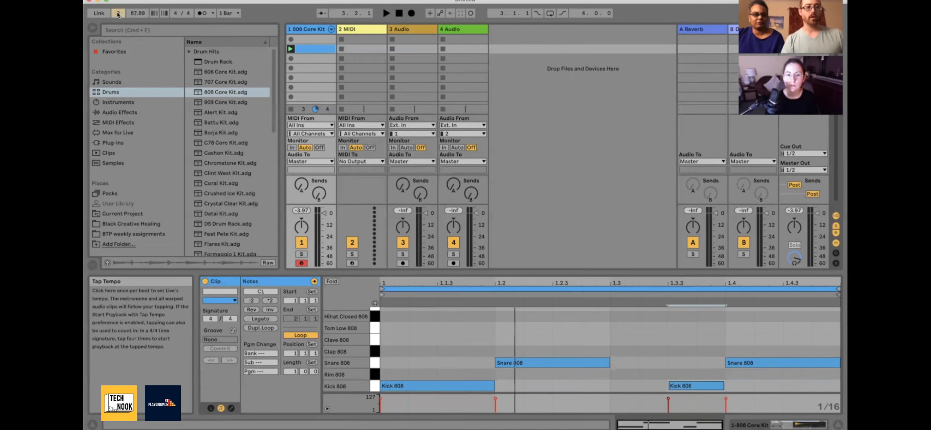
click(118, 14)
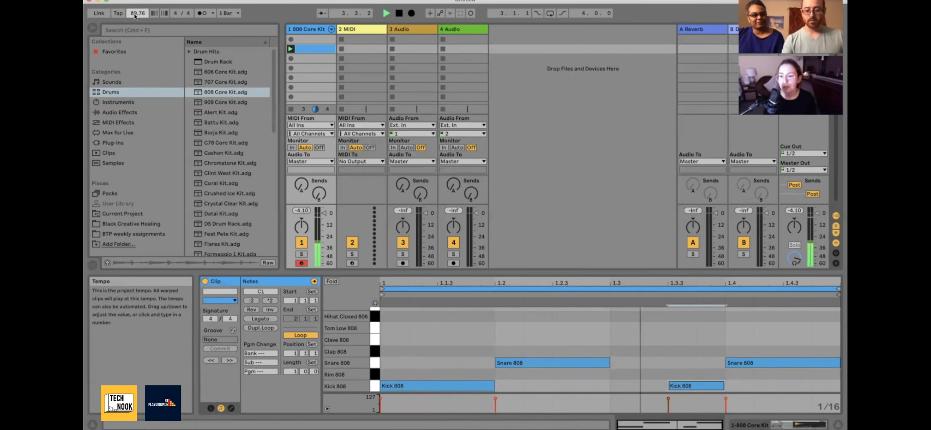
Set the project tempo to exactly 90 BPM and stop playback
click(134, 16)
text(90)
key(Return)
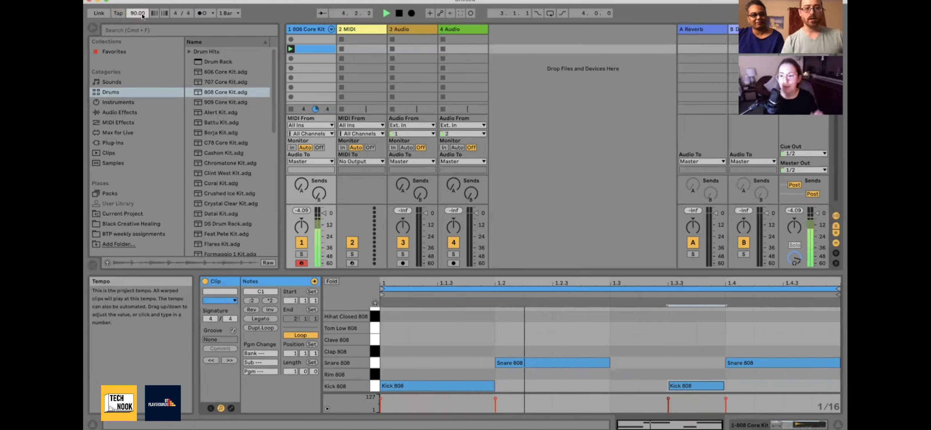
click(399, 14)
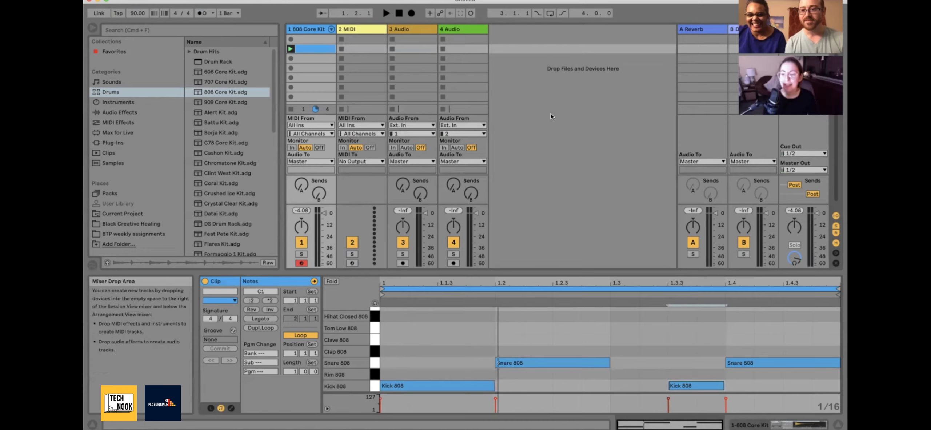
Tap in a much faster project tempo of about 181 BPM until playback starts
click(119, 15)
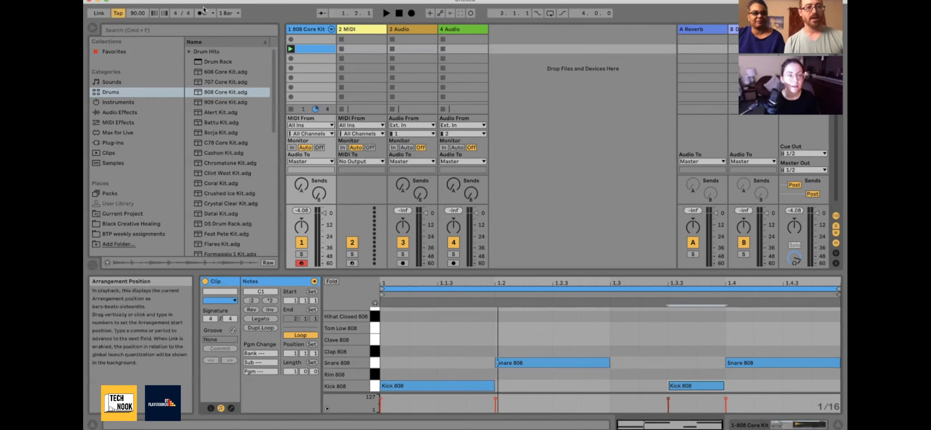
click(119, 14)
click(118, 14)
click(118, 14)
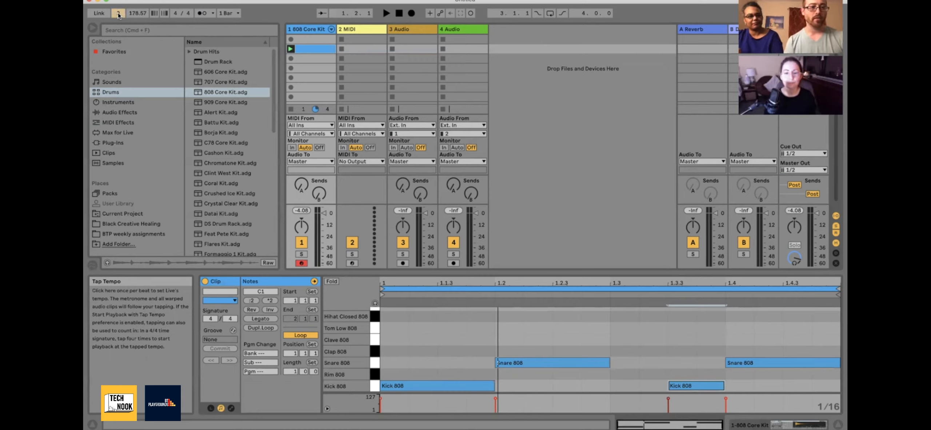
click(119, 14)
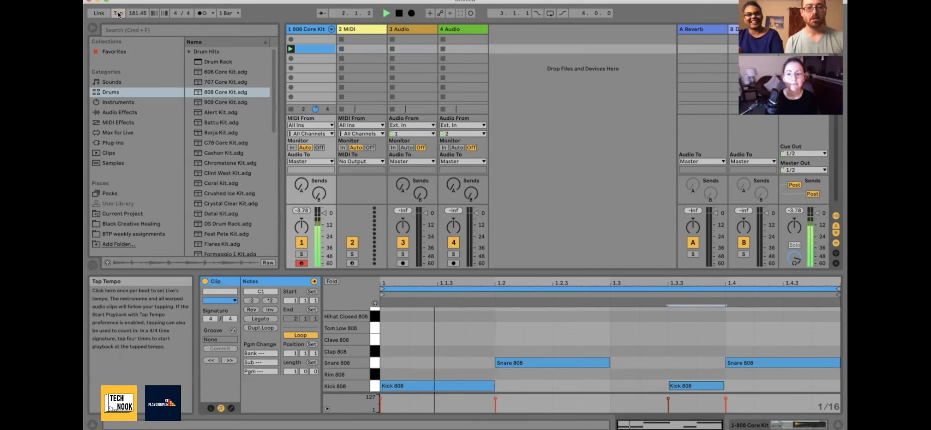
Stop playback and set the project tempo back to 90 BPM
key(space)
click(137, 16)
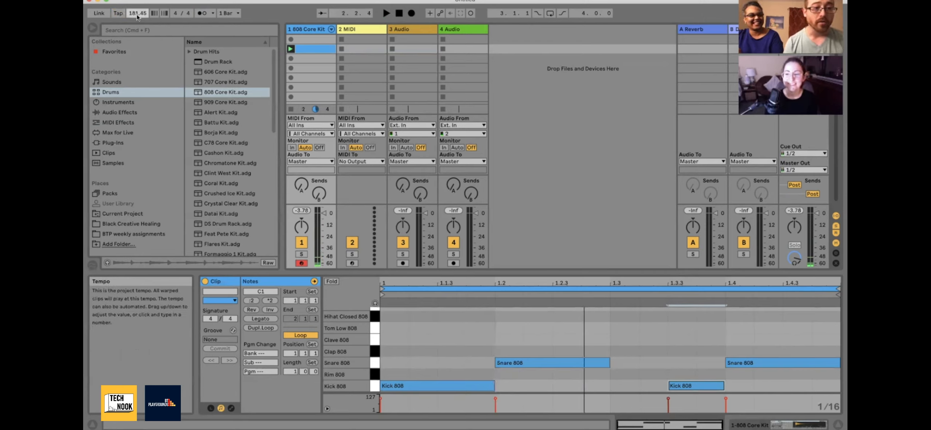
text(90)
key(Return)
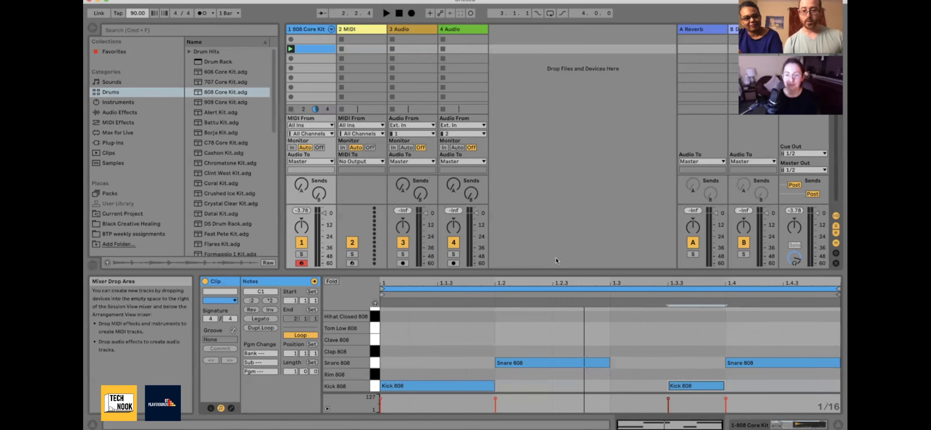
Enlarge the clip's note editor so the drum rows from Kick 808 up to Cowbell 808 fit
drag(540, 271, 537, 200)
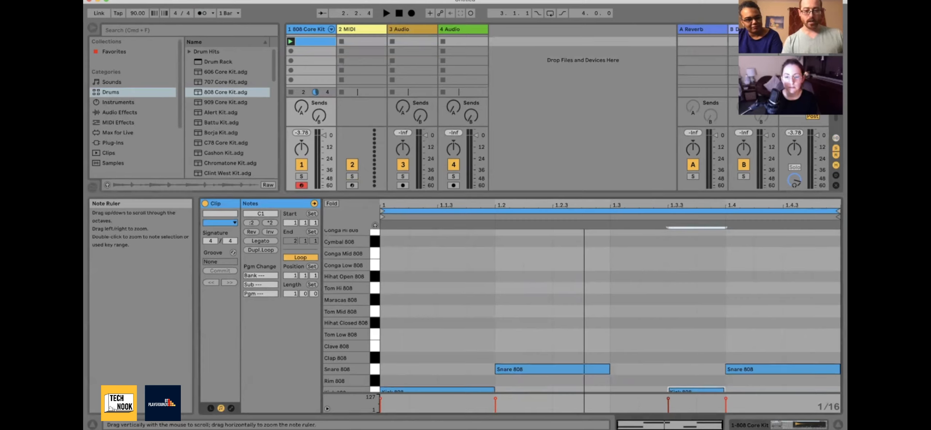
drag(347, 360, 336, 358)
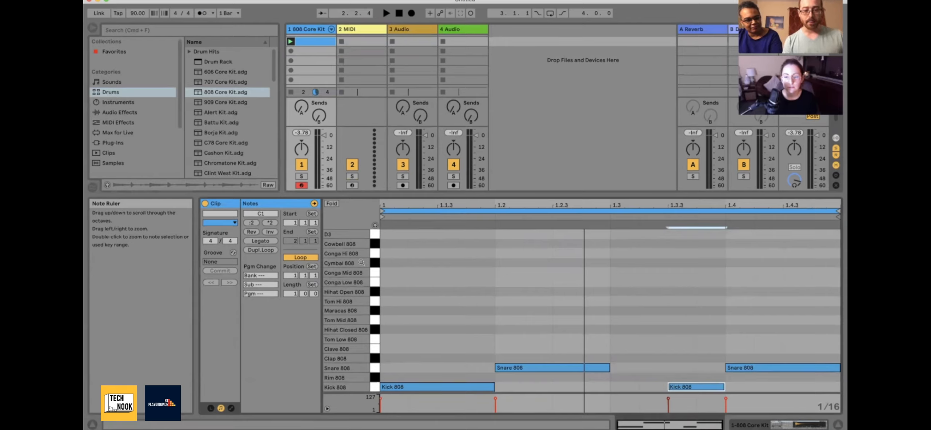
Enable the MIDI editor preview and audition conga and cymbal sounds of the kit on the piano roll
click(375, 243)
click(374, 255)
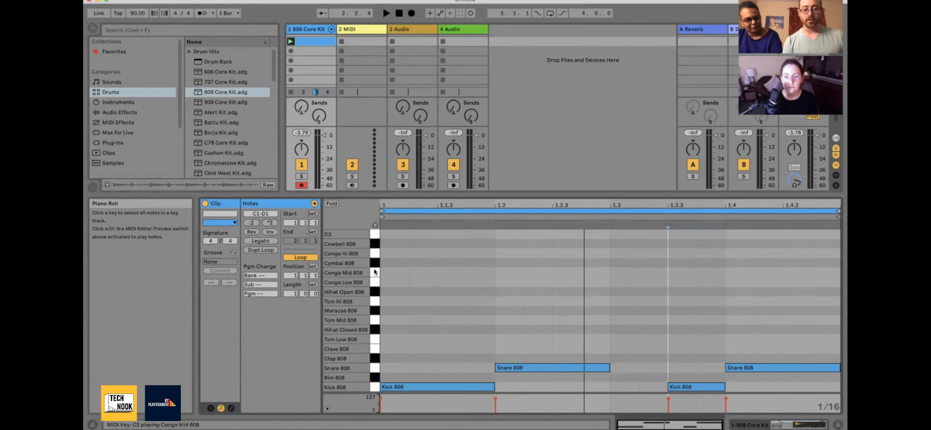
click(375, 271)
click(376, 302)
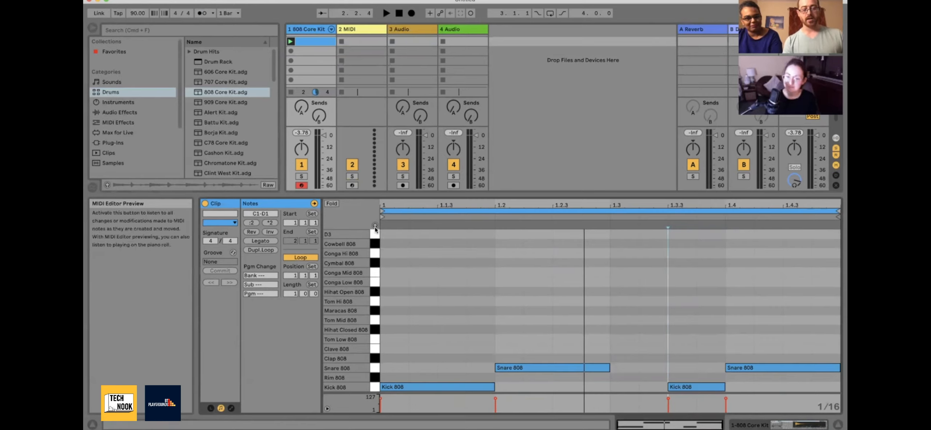
click(374, 226)
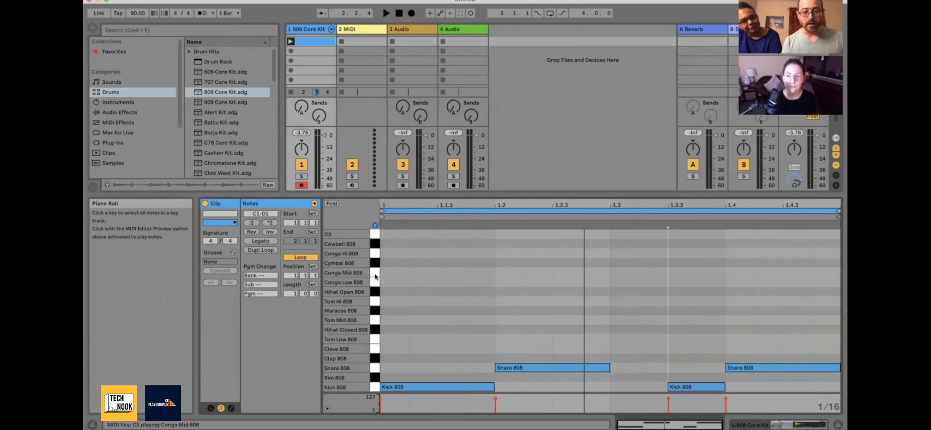
click(374, 254)
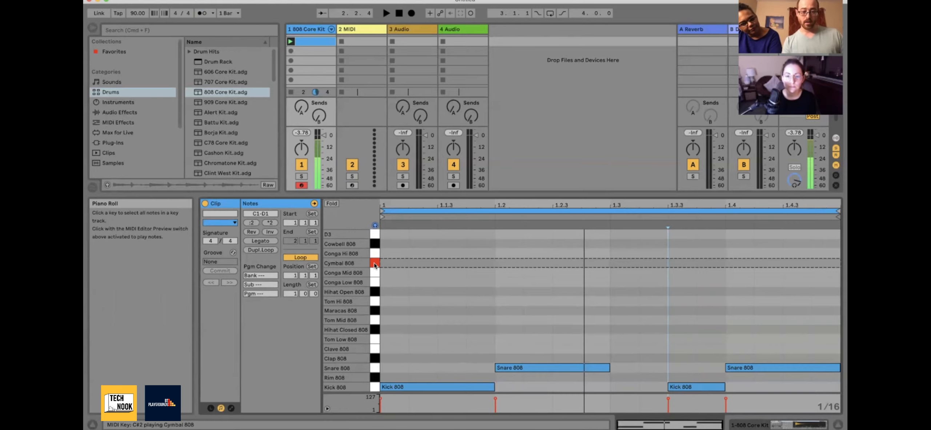
click(374, 276)
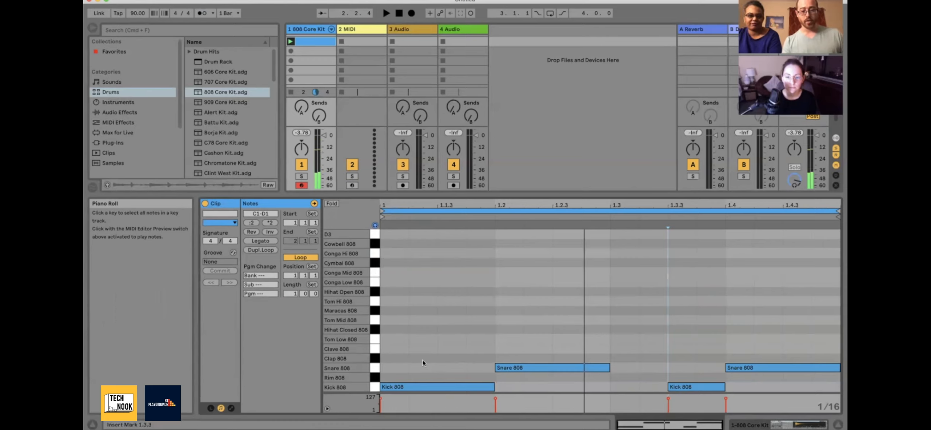
Move the first Kick 808 note up a few rows and back down to hear the neighbouring drum sounds
click(409, 385)
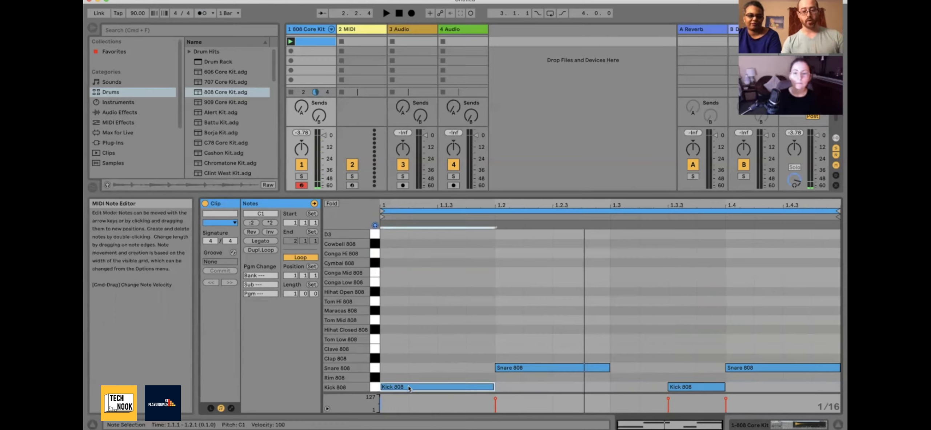
key(Up)
key(Up)
key(Up)
key(Up)
key(Down)
key(Down)
key(Down)
key(Down)
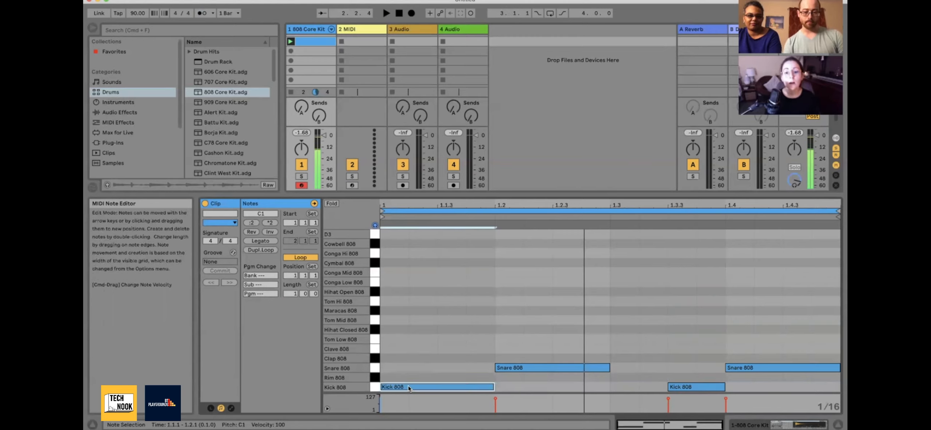
Audition Hihat Closed 808, turn on Draw Mode and draw a single sixteenth-note closed hi-hat at 1.1.1
click(374, 329)
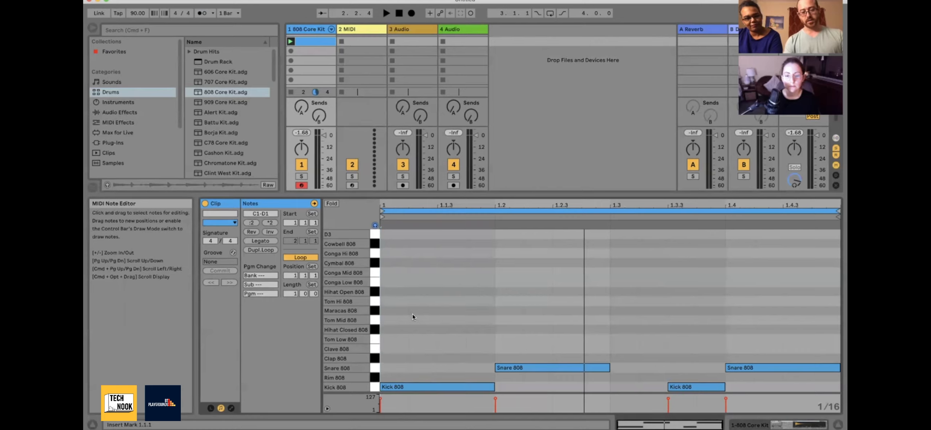
key(b)
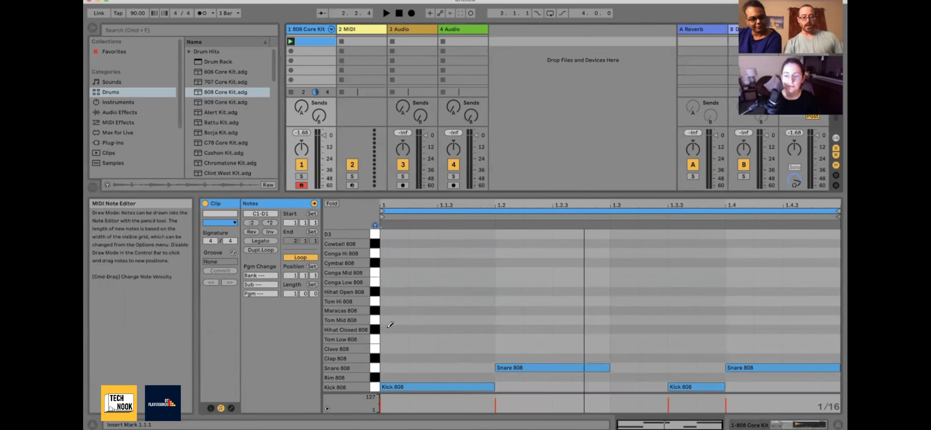
mouse_move(388, 329)
mouse_down()
mouse_move(768, 339)
mouse_move(418, 332)
mouse_up()
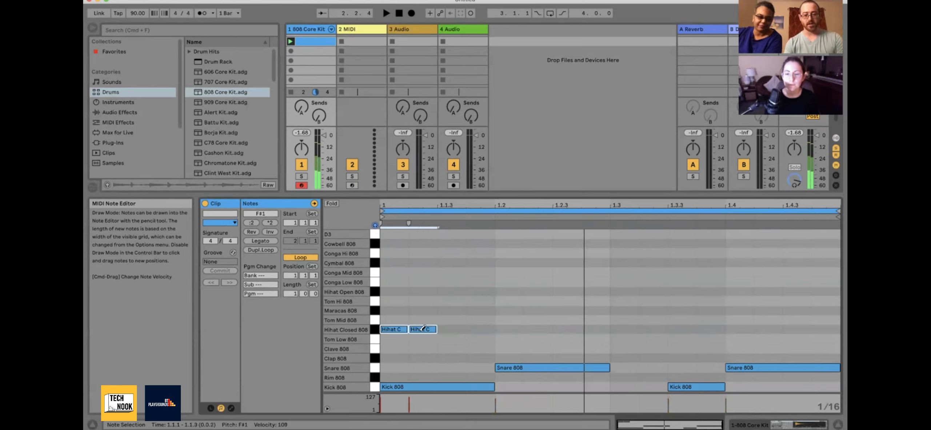
click(422, 328)
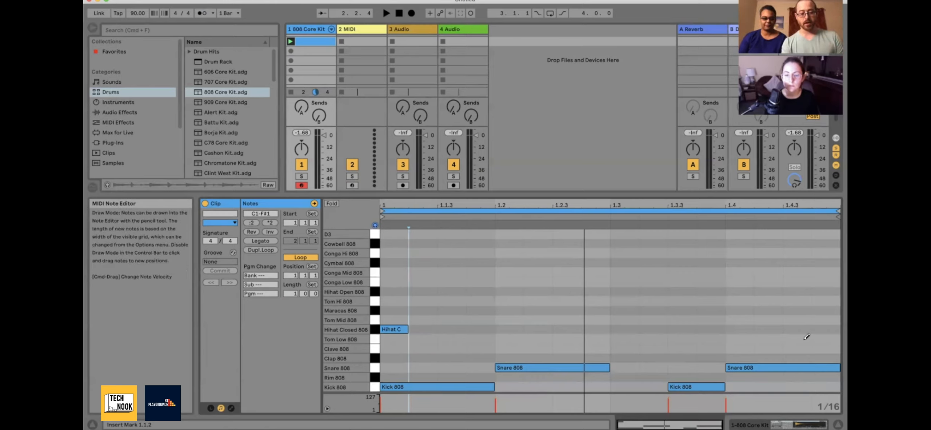
Try out note grid resolutions from 1/8 down to 1/2048, and return the grid to 1/16
key(super+2)
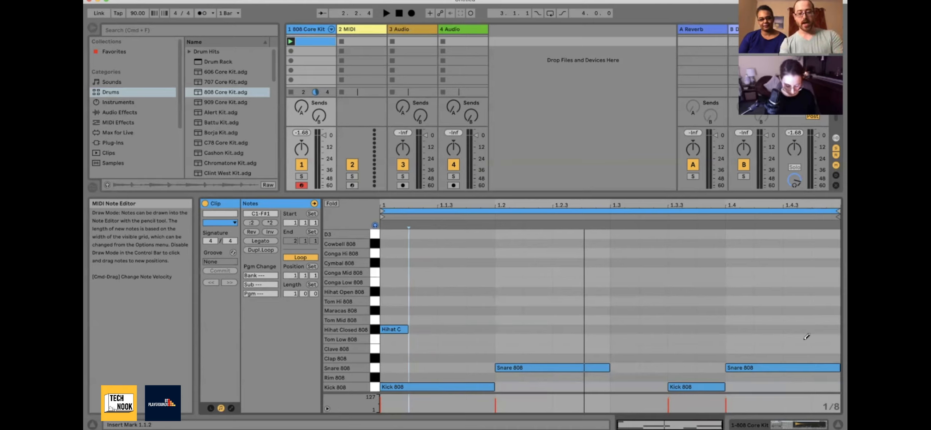
key(super+1)
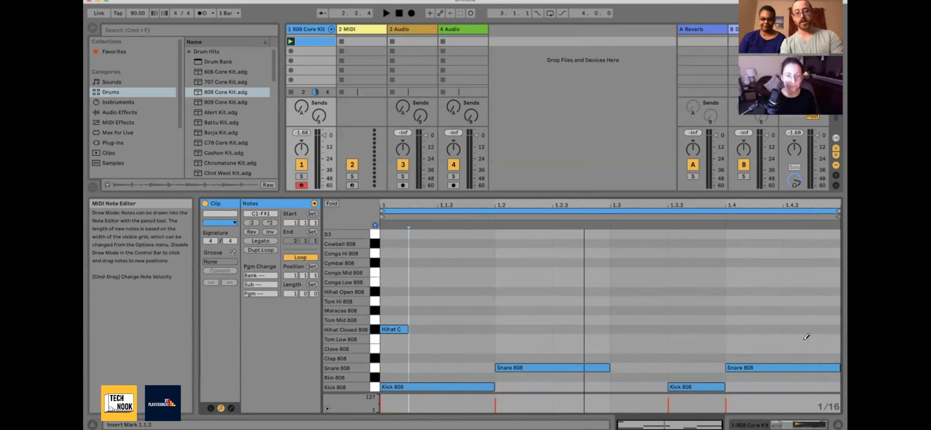
key(super+1)
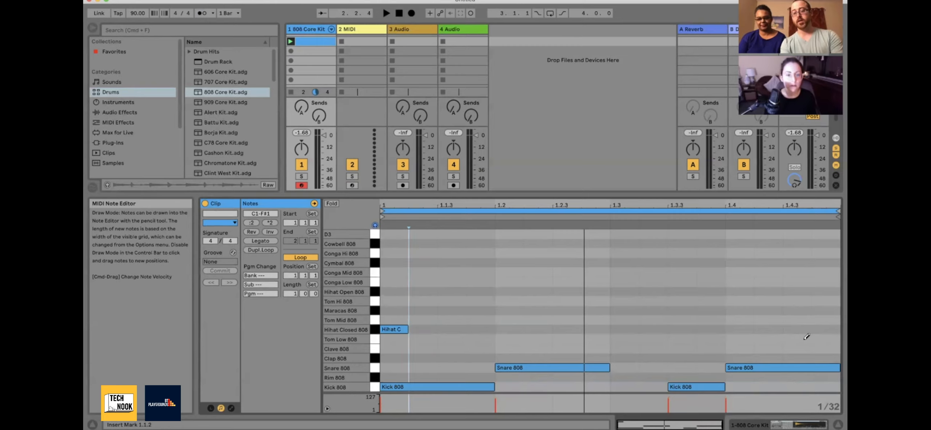
key(super+1)
key(super+1)
key(super+1)
key(super+1)
key(super+1)
key(super+1)
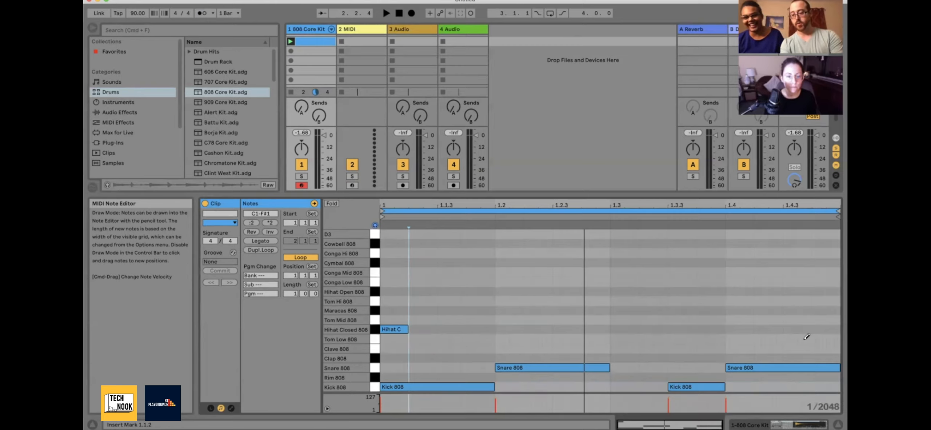
key(super+2)
key(super+2)
key(super+2)
key(super+2)
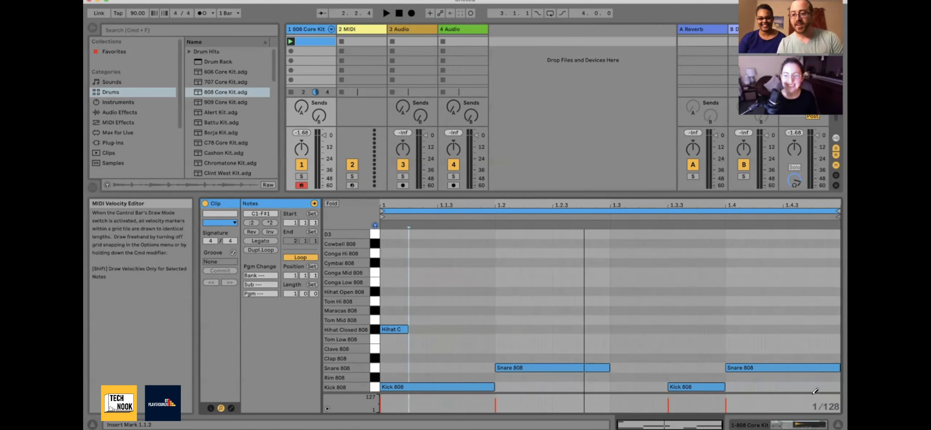
key(super+2)
key(super+2)
key(super+2)
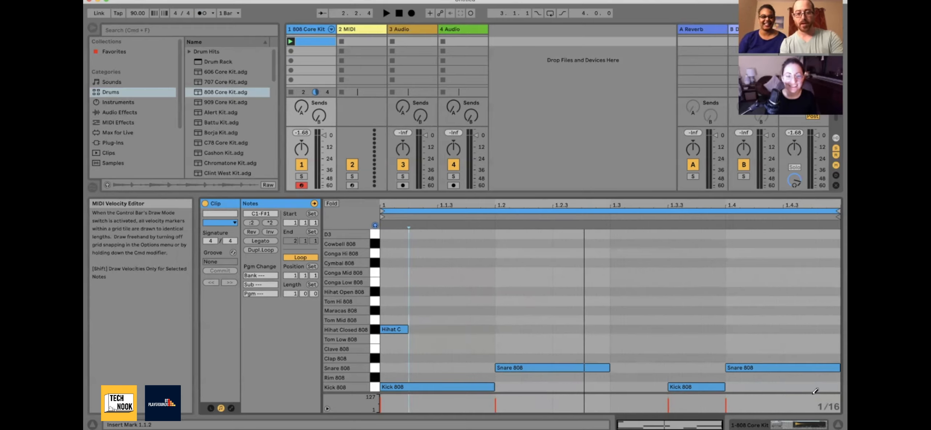
Replace the sixteenth-note hi-hat with Hihat Closed 808 notes across the whole bar on a 1/8 grid, and play the clip
key(super+2)
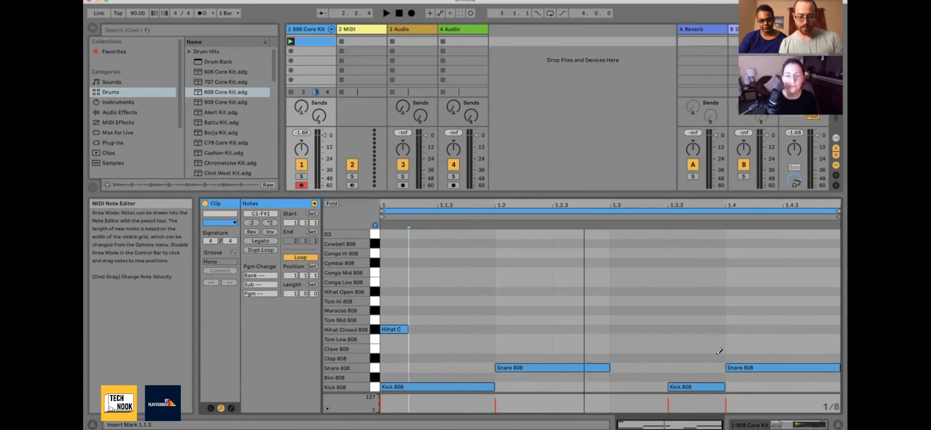
click(390, 327)
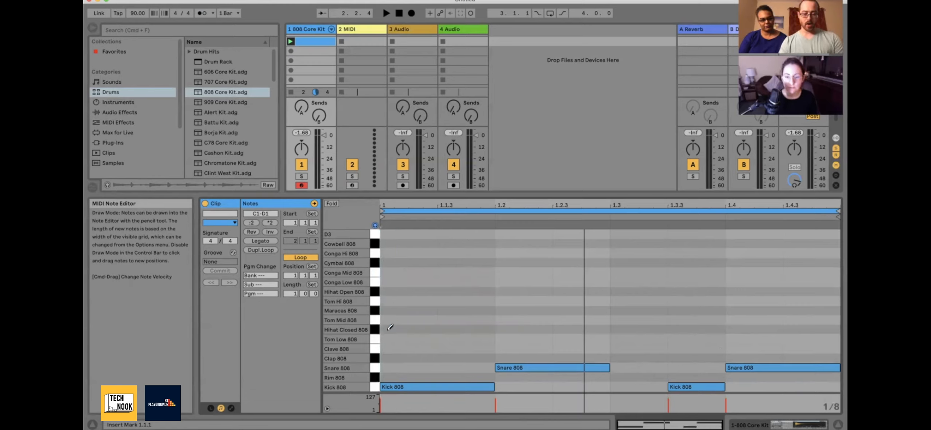
drag(390, 327, 802, 328)
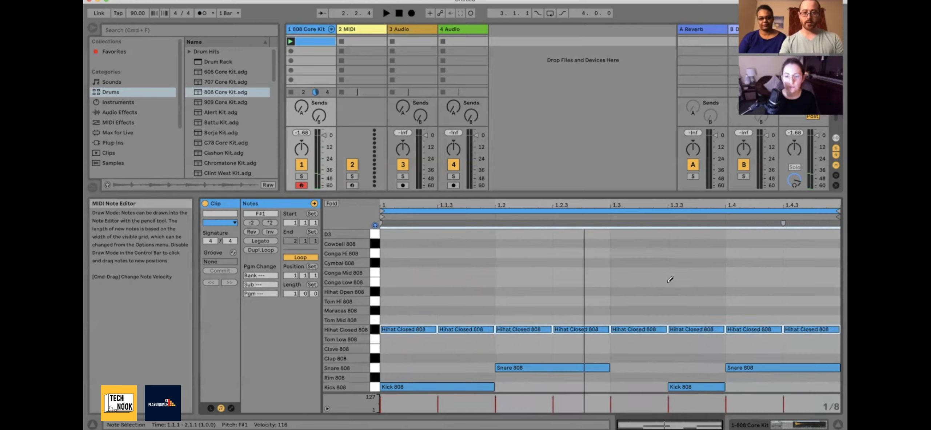
key(space)
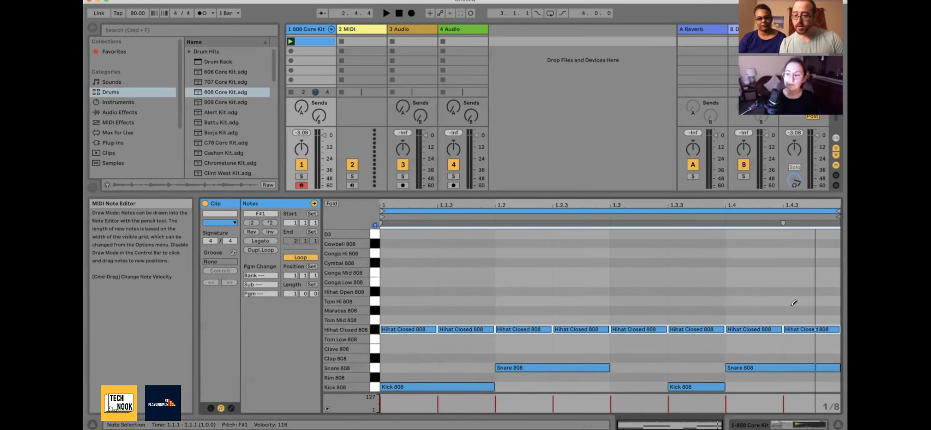
Replace the last eighth-note Hihat Closed 808 at 1.4.3 with a run of four 1/32 notes, and play the clip
click(791, 329)
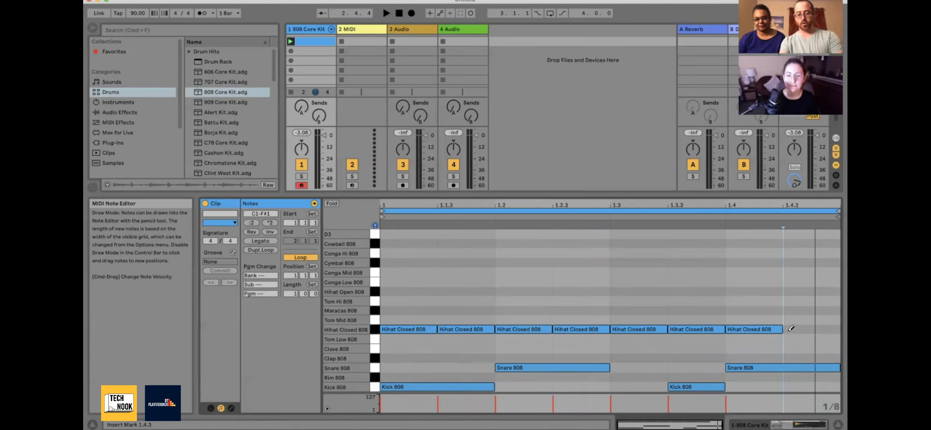
key(super+1)
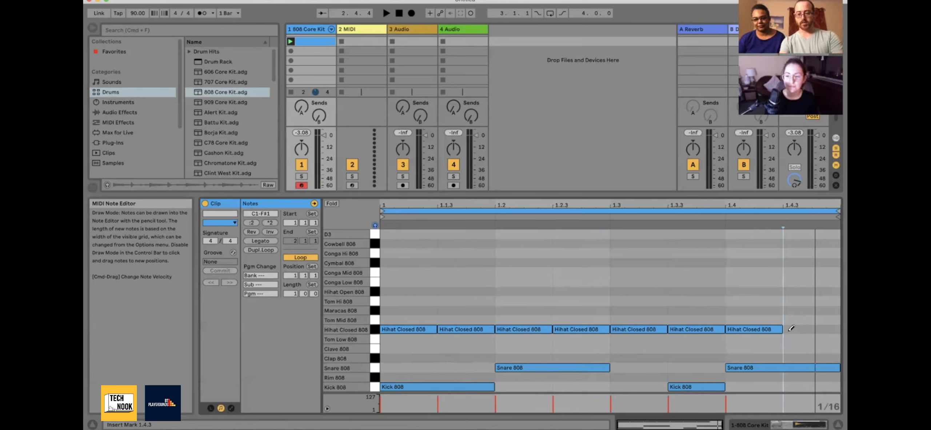
key(super+1)
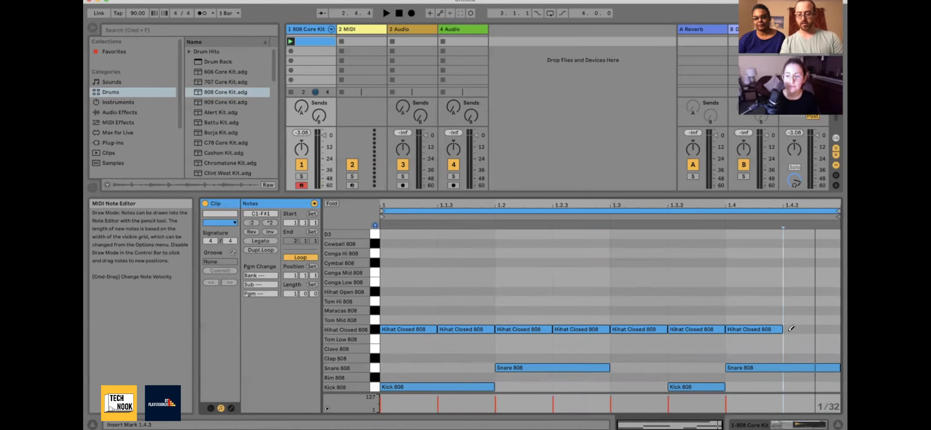
drag(789, 331, 836, 331)
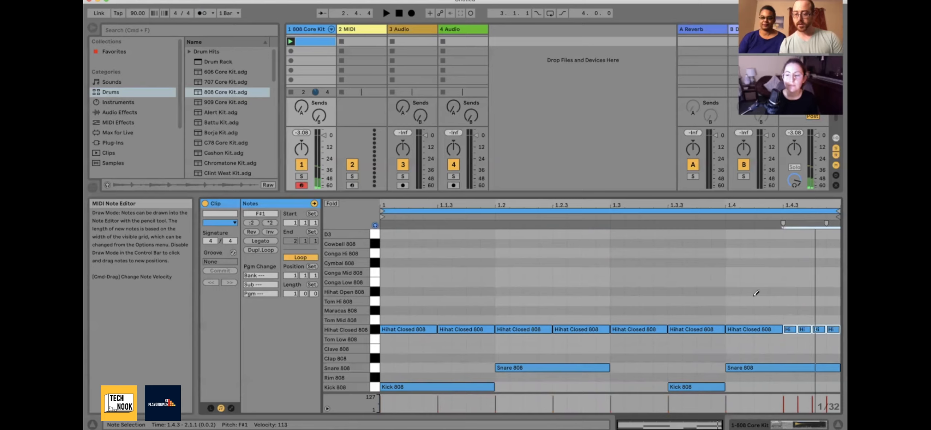
key(space)
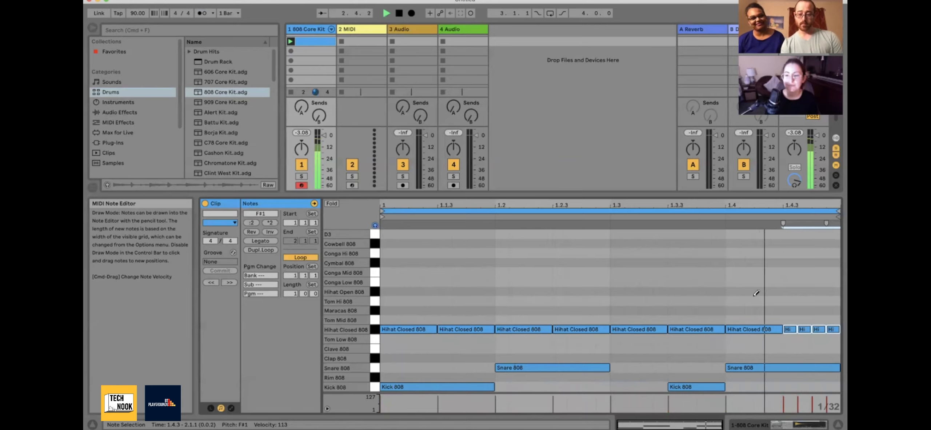
key(space)
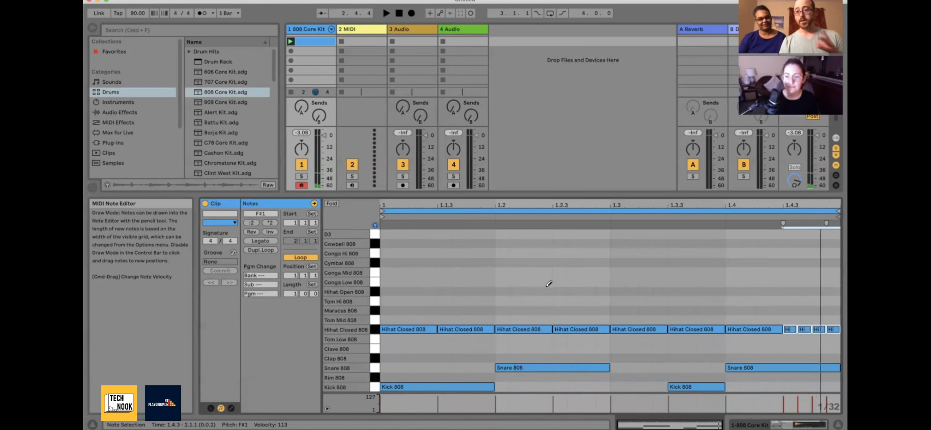
Try drawing a rapid run of Conga Low 808 notes on a 1/128 grid from about 1.2 to 1.2.3
click(498, 283)
click(503, 281)
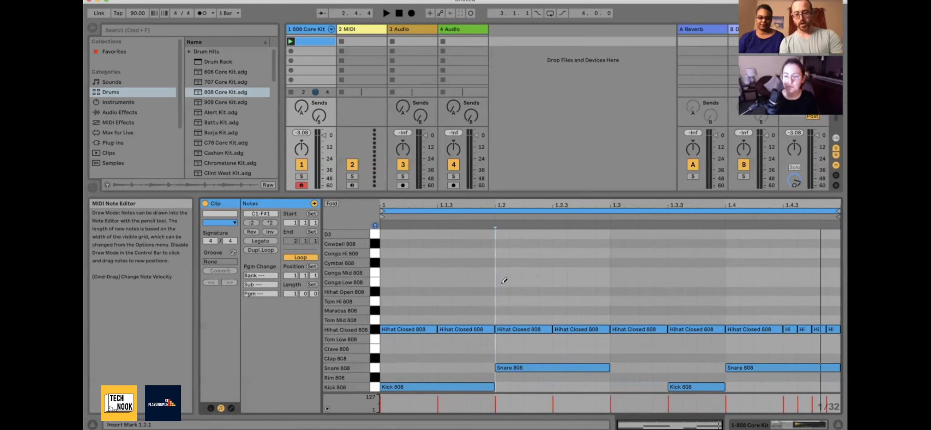
key(super+1)
key(super+1)
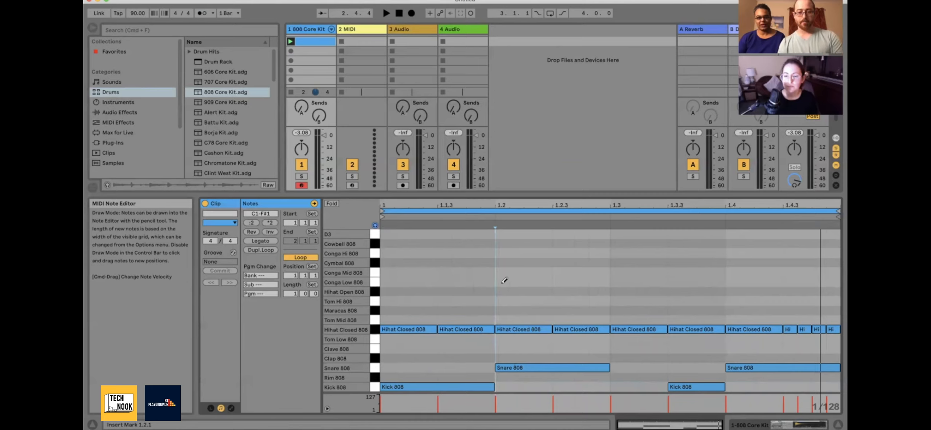
drag(504, 280, 554, 285)
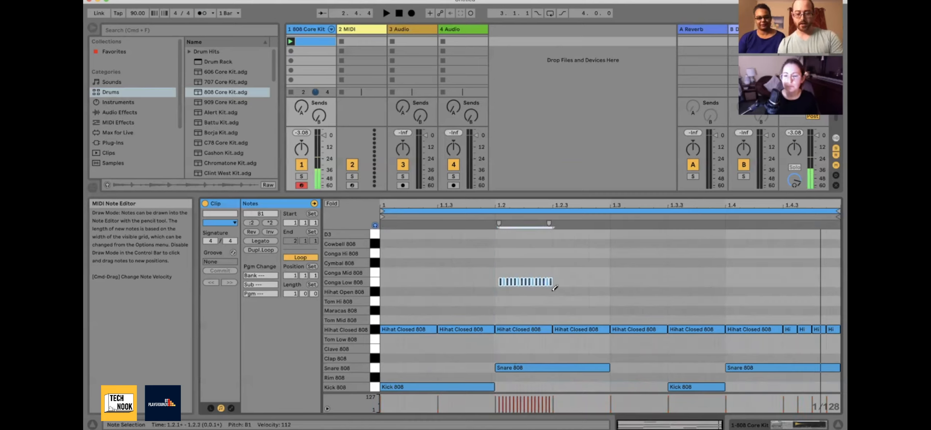
Try 1/16 Conga Low 808 notes from 1.2.3 through 1.3.3 plus one Tom Hi 808 note at 1.3.3, and play the clip
key(super+2)
key(super+2)
key(super+2)
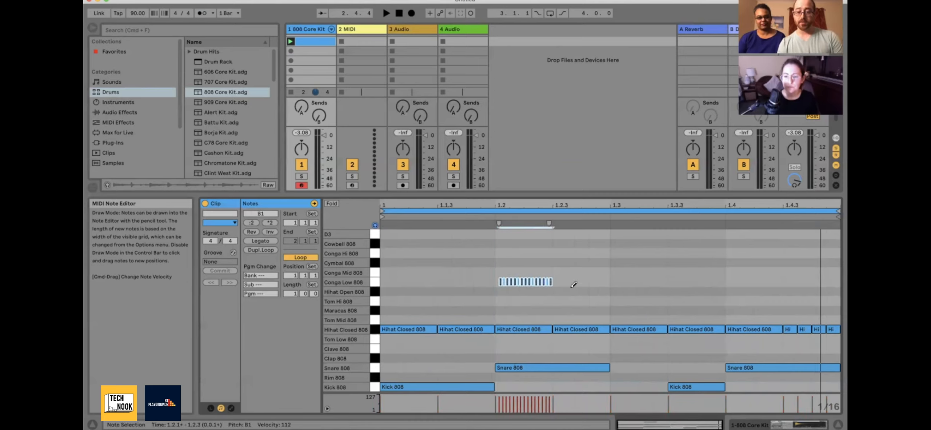
drag(574, 284, 684, 284)
click(676, 298)
key(space)
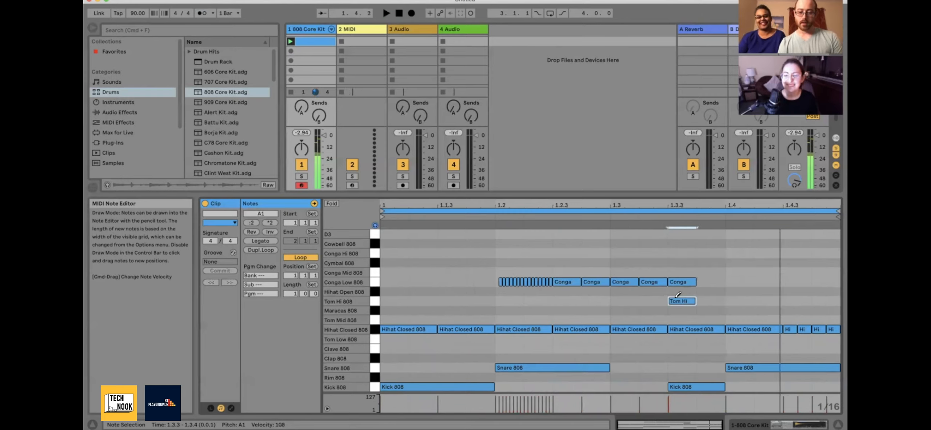
Erase all the Conga Low 808 notes and the Tom Hi 808 note from the clip
drag(502, 281, 681, 280)
click(680, 301)
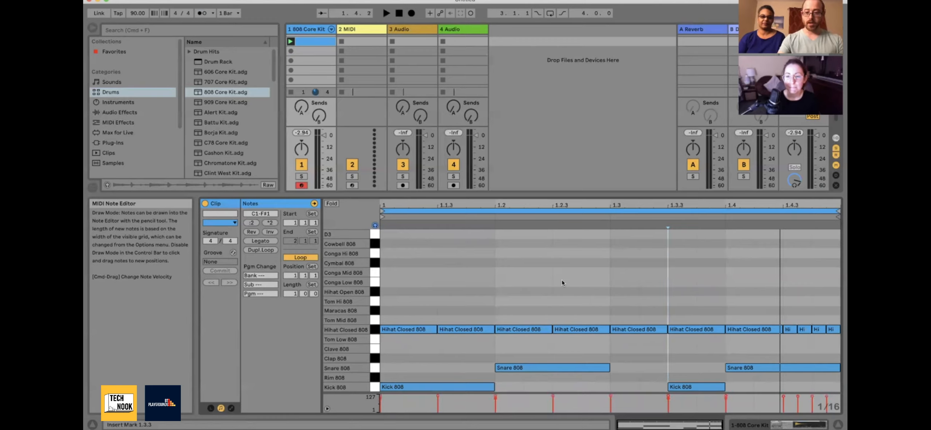
Turn off Draw Mode, try a marquee selection around beat 1.2 and place the insert mark at 1.2.1
key(b)
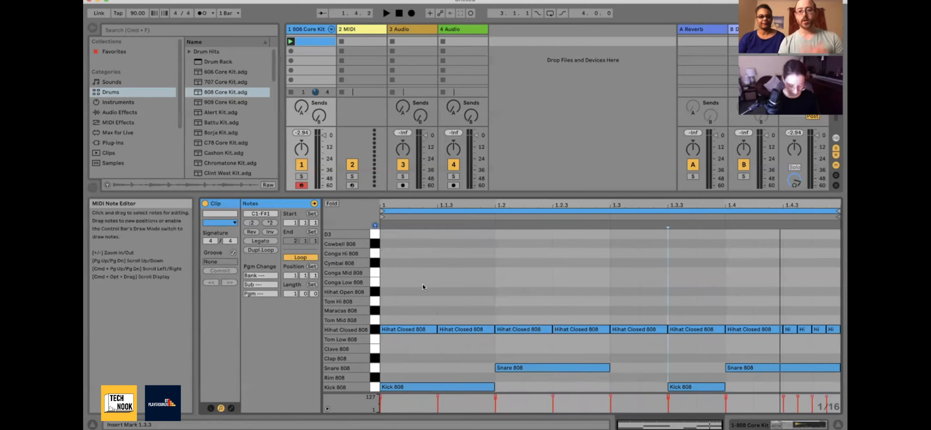
drag(423, 284, 533, 363)
drag(472, 289, 464, 284)
click(484, 287)
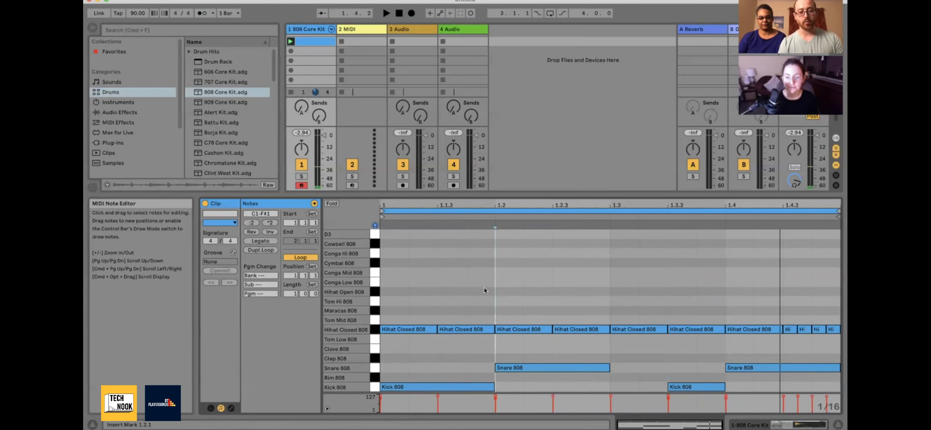